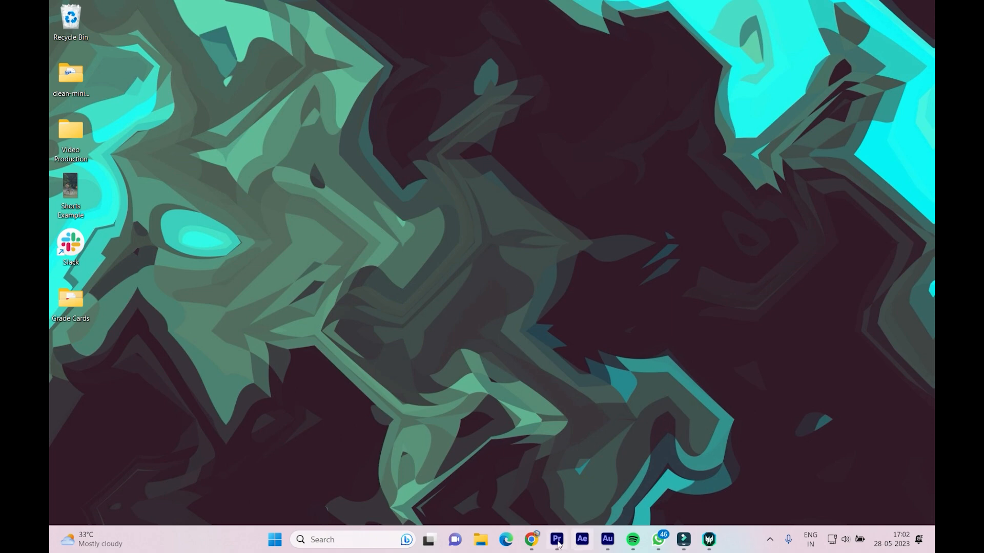
- Switch to the Shopify admin in Chrome and open the store's product collections list
{"action": "left_click", "coordinate": [532, 540]}
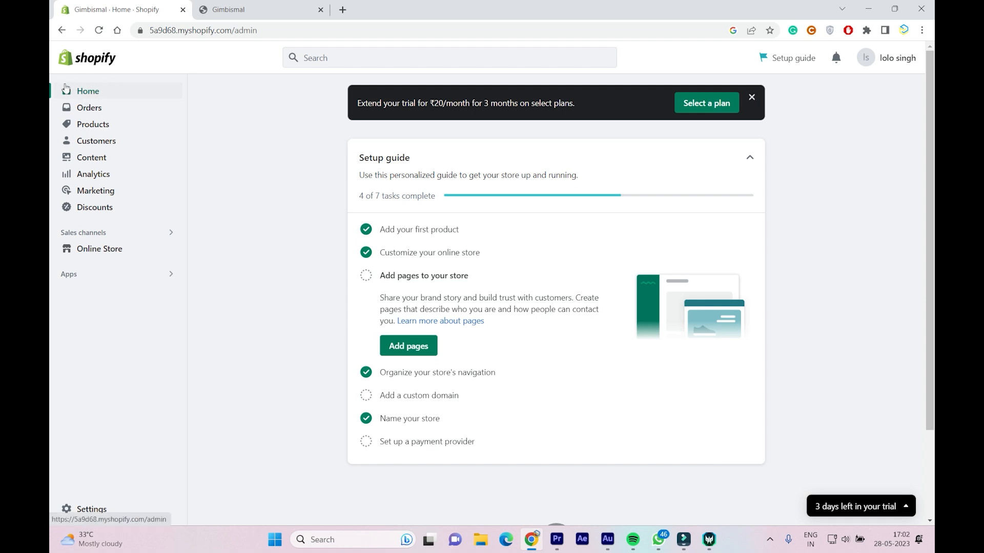
{"action": "left_click", "coordinate": [93, 125]}
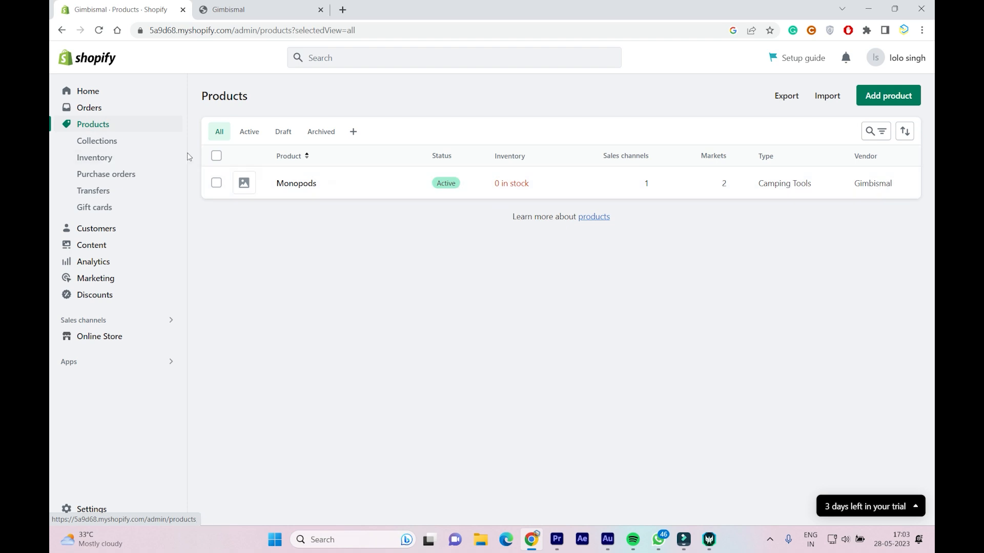
{"action": "left_click", "coordinate": [95, 142]}
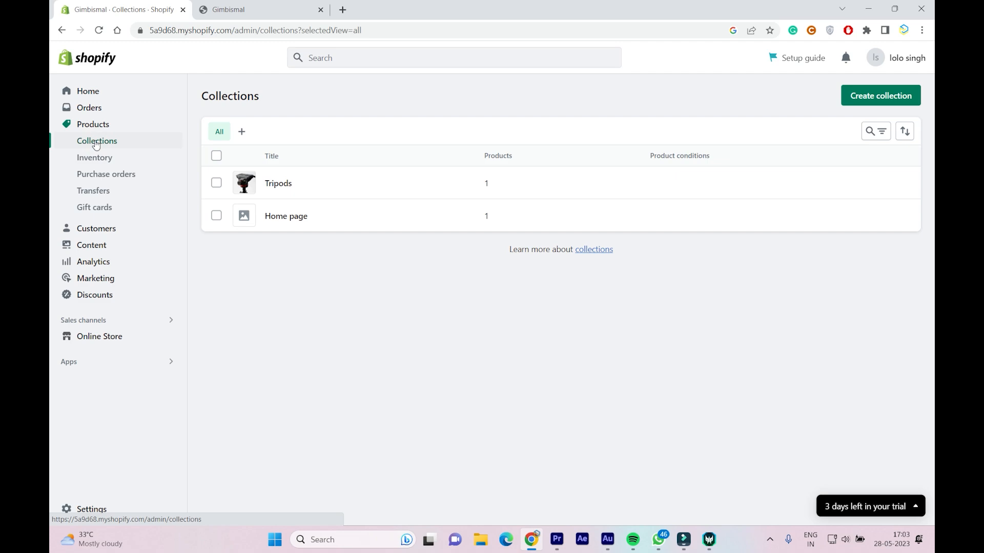
- Examine the storefront preview's home page from the header down to the footer
{"action": "left_click", "coordinate": [223, 7]}
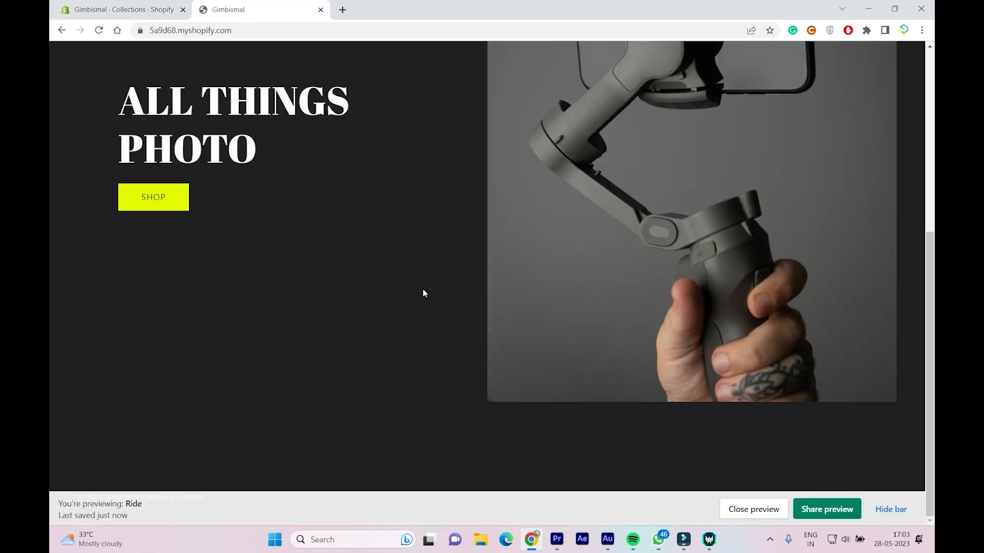
{"action": "scroll", "coordinate": [405, 307], "scroll_direction": "up", "scroll_amount": 5}
{"action": "scroll", "coordinate": [292, 316], "scroll_direction": "down", "scroll_amount": 4}
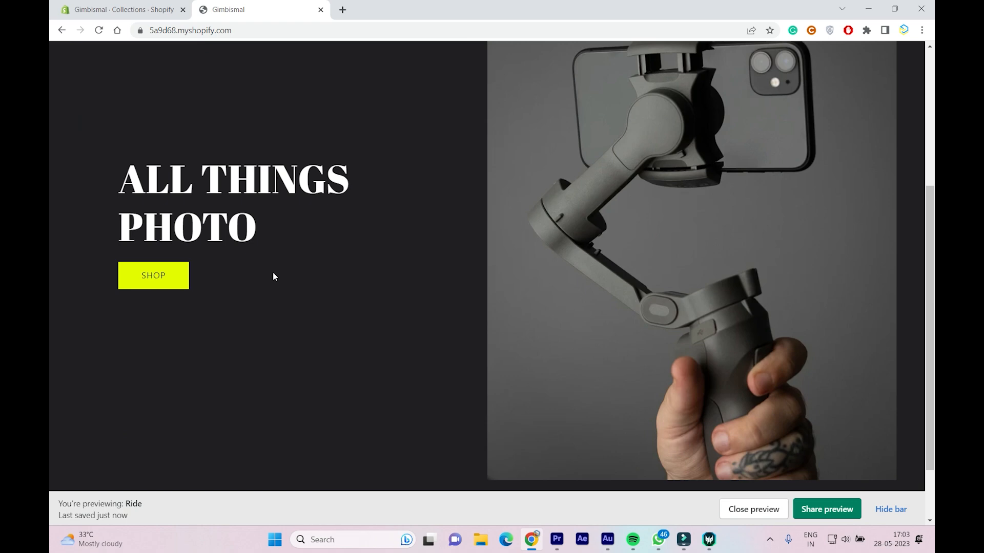
{"action": "scroll", "coordinate": [358, 302], "scroll_direction": "down", "scroll_amount": 2}
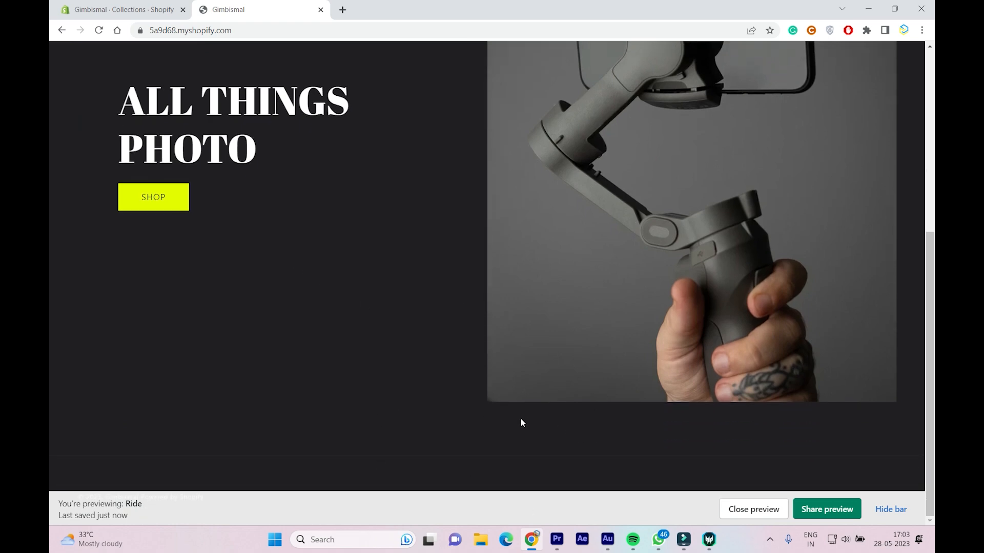
{"action": "scroll", "coordinate": [635, 293], "scroll_direction": "up", "scroll_amount": 6}
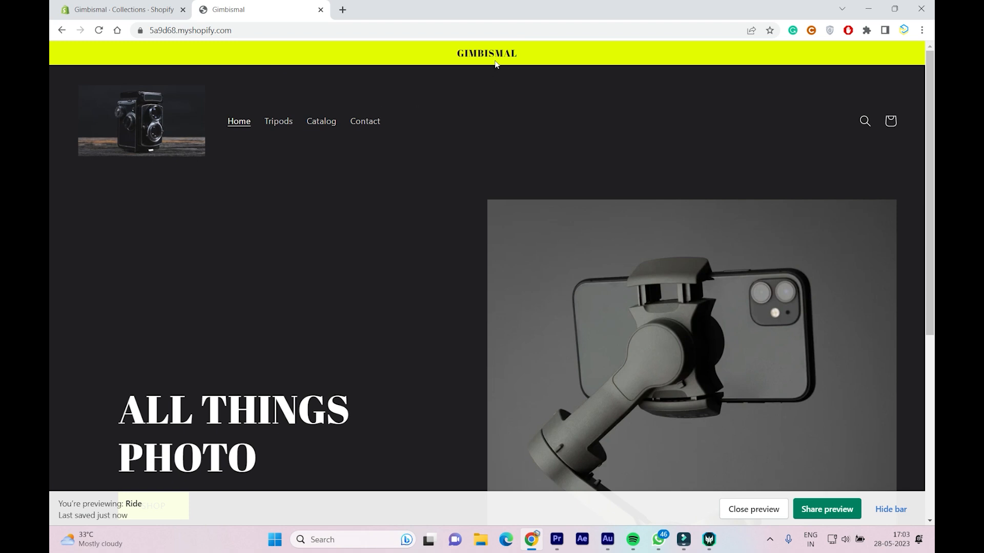
{"action": "scroll", "coordinate": [451, 149], "scroll_direction": "down", "scroll_amount": 5}
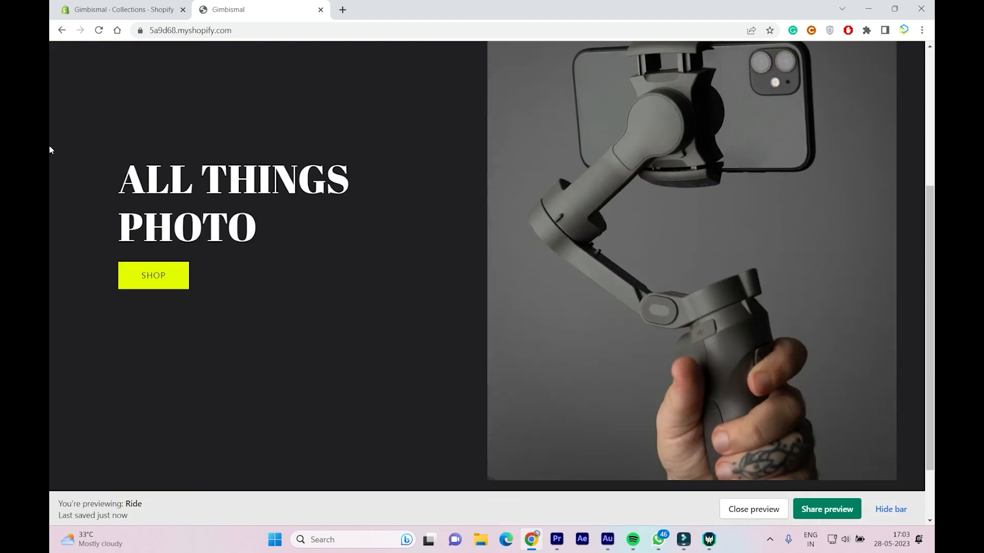
{"action": "scroll", "coordinate": [312, 177], "scroll_direction": "up", "scroll_amount": 5}
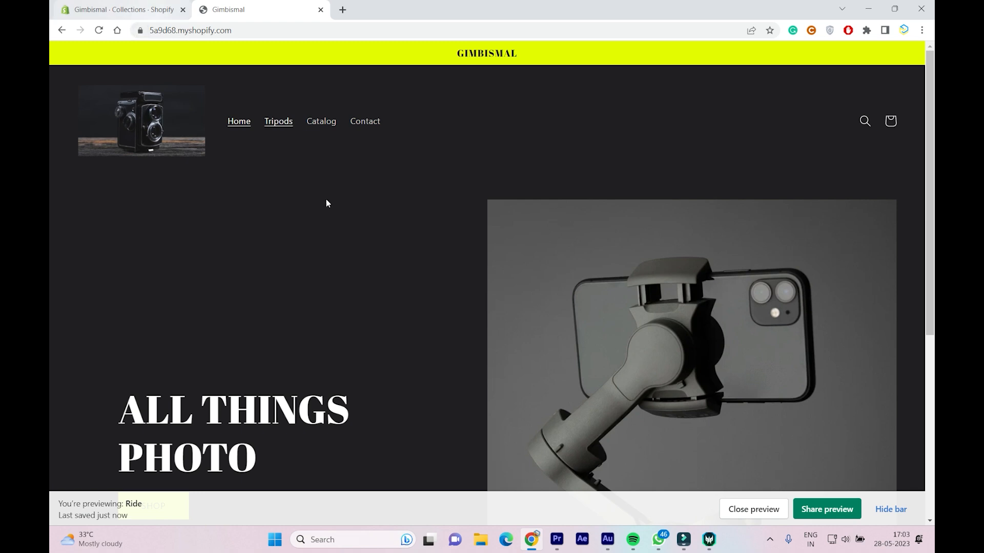
{"action": "scroll", "coordinate": [281, 120], "scroll_direction": "down", "scroll_amount": 5}
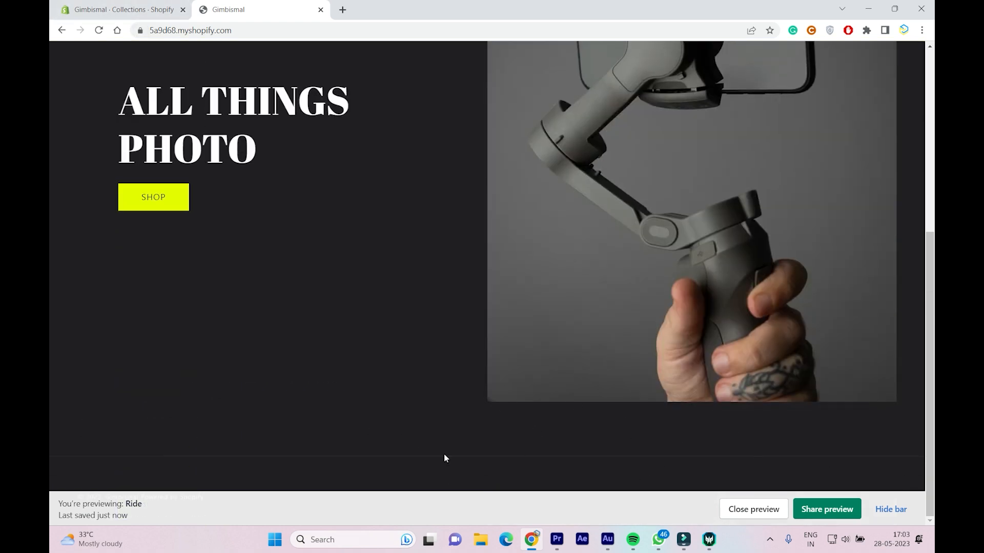
- Return to the Shopify admin and start a new collection titled "Gimbals"
{"action": "left_click", "coordinate": [123, 9]}
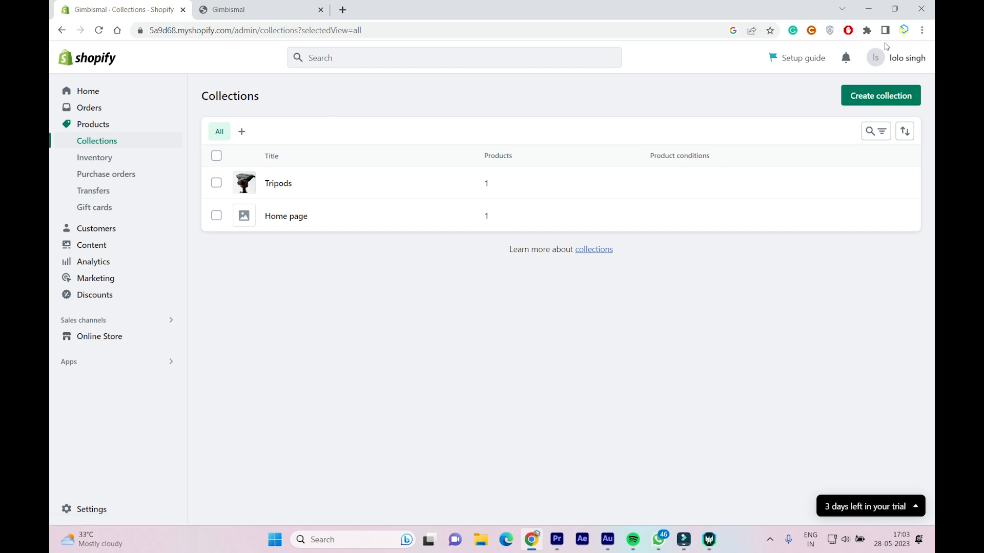
{"action": "left_click", "coordinate": [885, 101]}
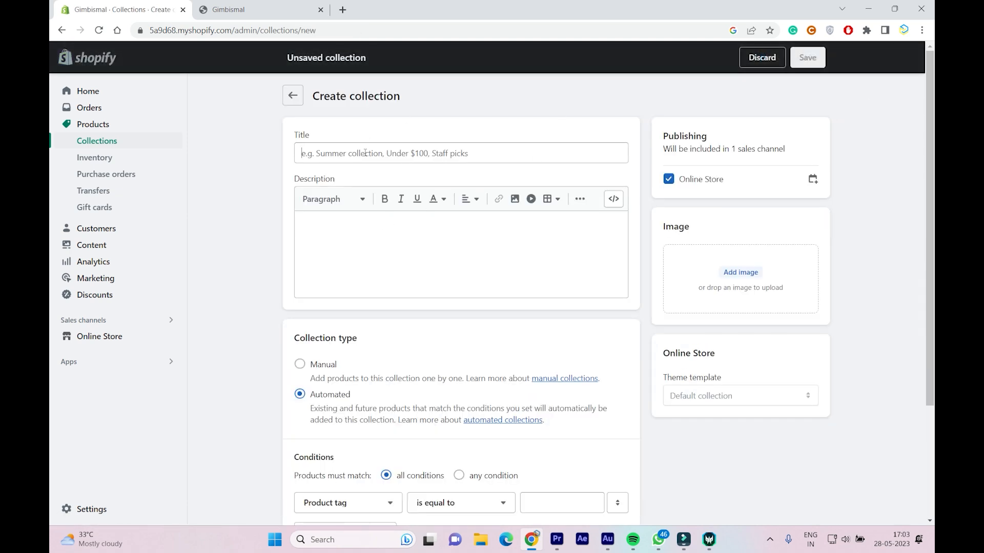
{"action": "left_click", "coordinate": [365, 152]}
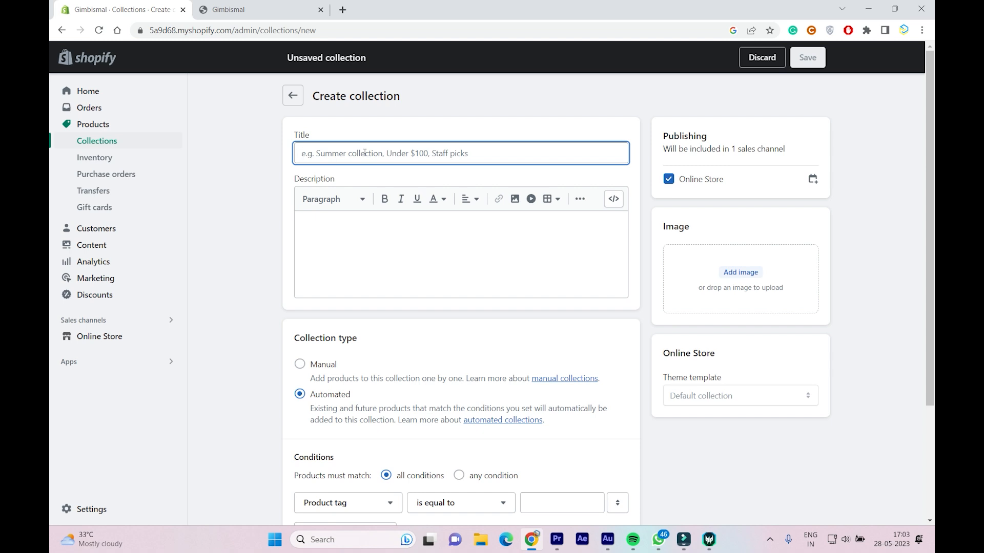
{"action": "type", "text": "Gimbals"}
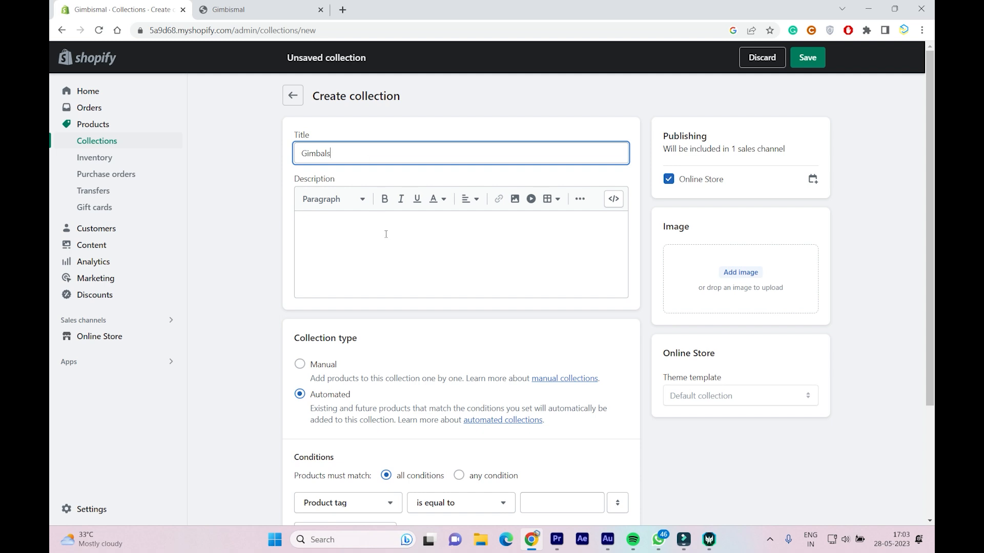
- Set the new collection's type to Manual
{"action": "scroll", "coordinate": [451, 333], "scroll_direction": "down", "scroll_amount": 3}
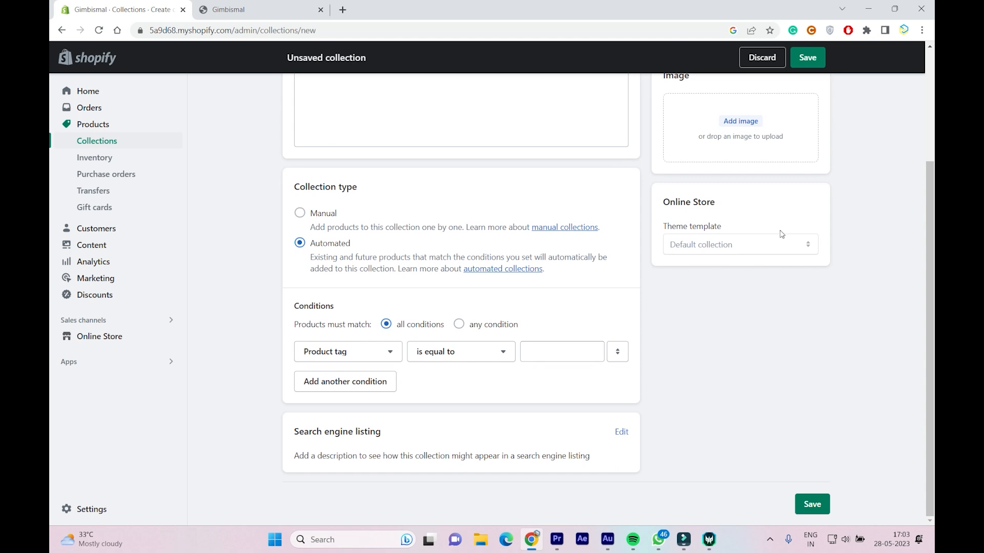
{"action": "scroll", "coordinate": [547, 307], "scroll_direction": "up", "scroll_amount": 3}
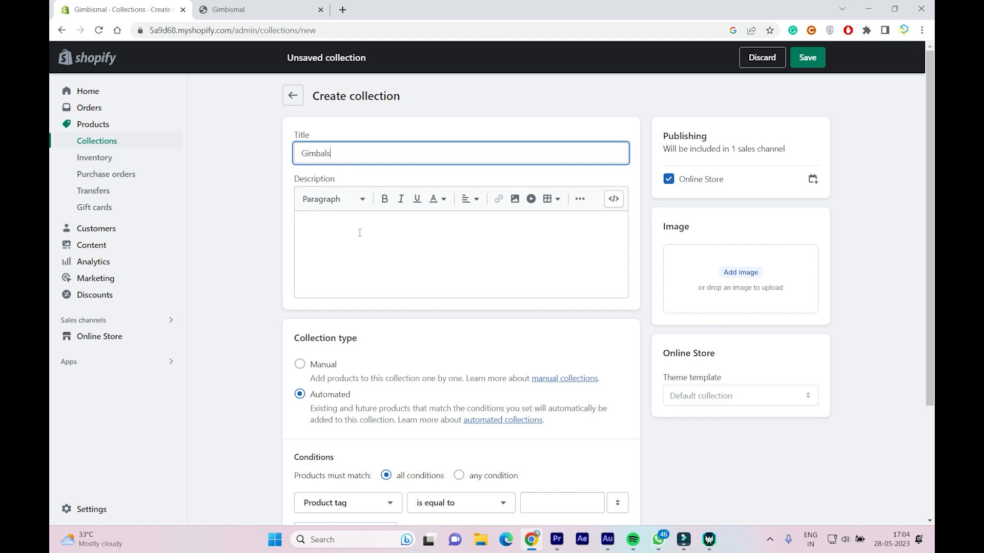
{"action": "scroll", "coordinate": [360, 232], "scroll_direction": "down", "scroll_amount": 3}
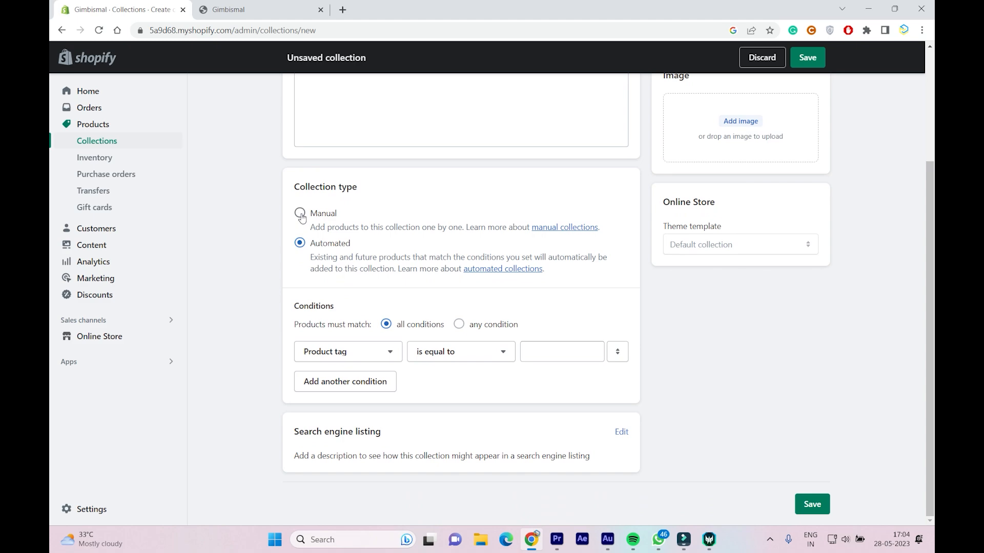
{"action": "scroll", "coordinate": [359, 222], "scroll_direction": "up", "scroll_amount": 1}
{"action": "scroll", "coordinate": [360, 223], "scroll_direction": "down", "scroll_amount": 1}
{"action": "left_click", "coordinate": [300, 274]}
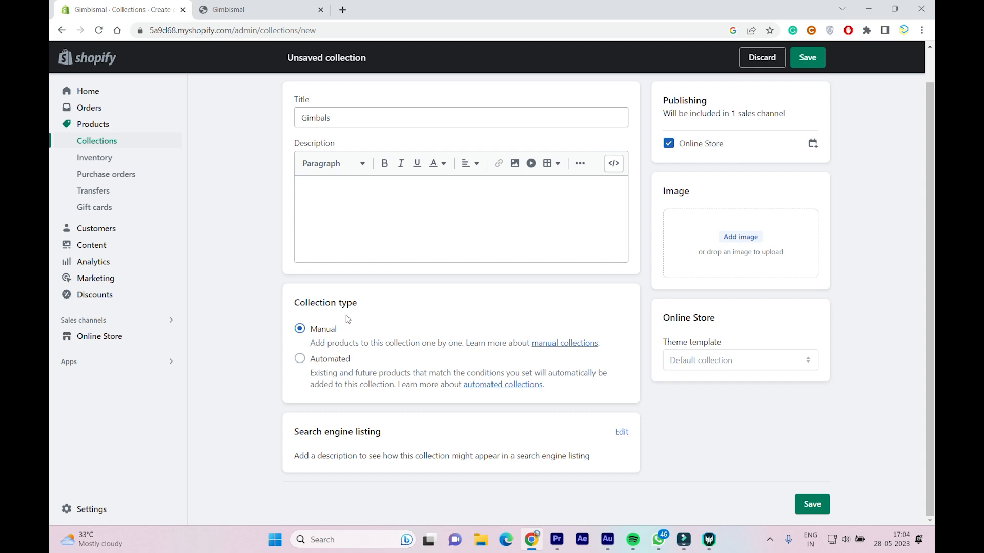
{"action": "scroll", "coordinate": [353, 312], "scroll_direction": "up", "scroll_amount": 1}
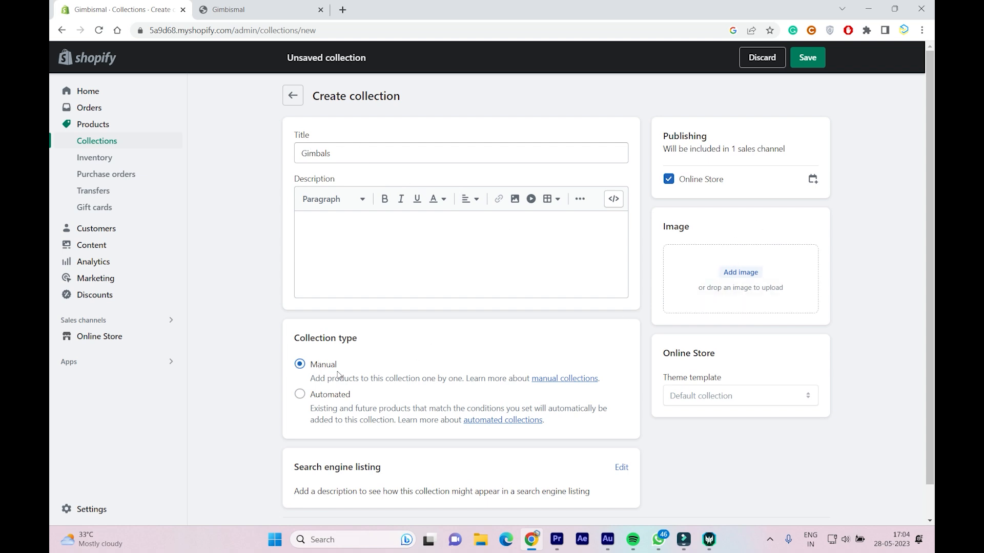
- Upload the newest Unsplash JPG from Downloads as the collection image and save the collection
{"action": "left_click", "coordinate": [740, 272]}
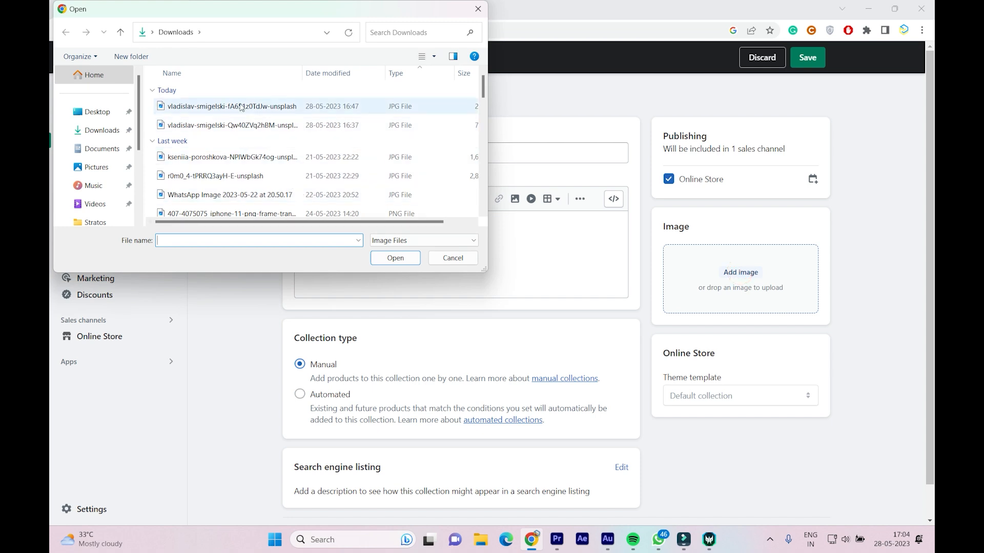
{"action": "left_click", "coordinate": [241, 106]}
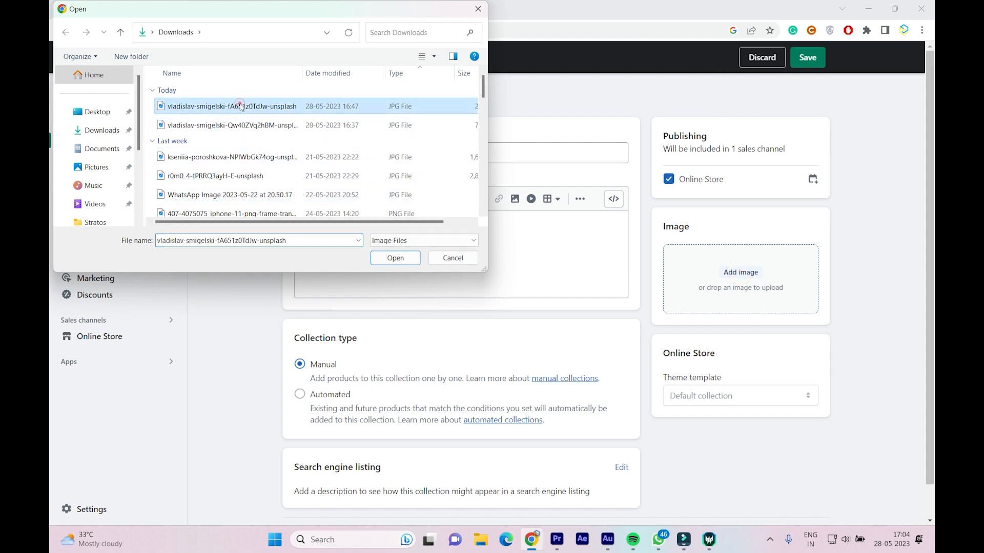
{"action": "left_click", "coordinate": [396, 259]}
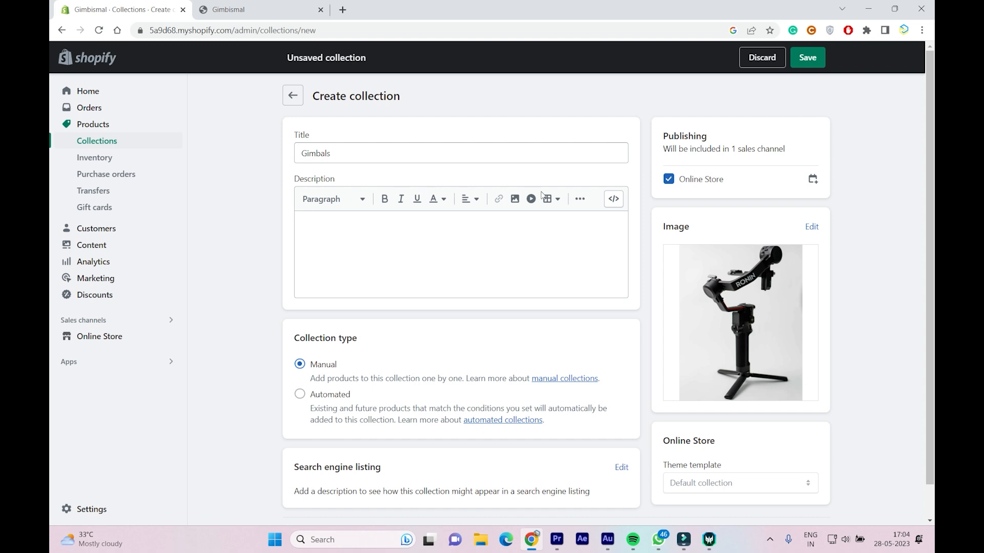
{"action": "scroll", "coordinate": [718, 267], "scroll_direction": "down", "scroll_amount": 1}
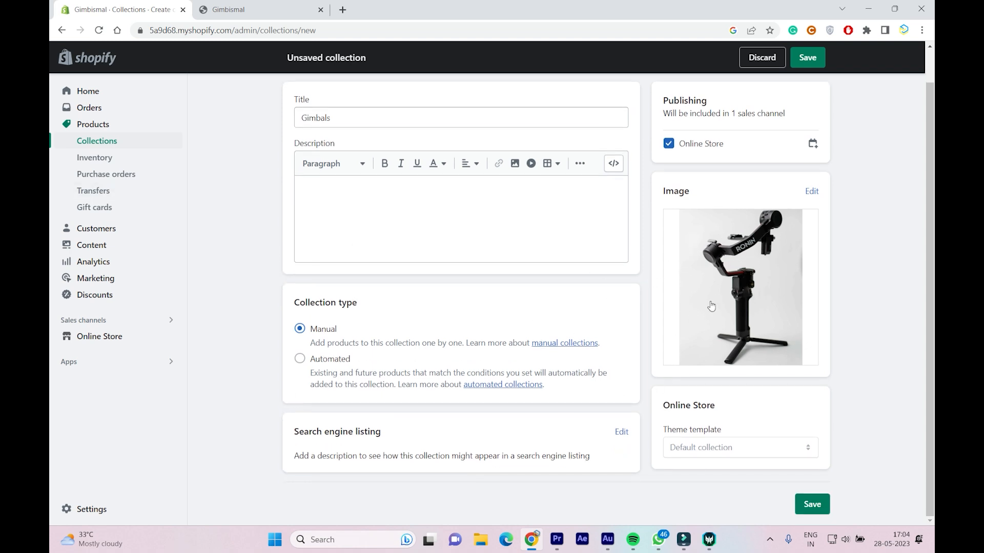
{"action": "scroll", "coordinate": [745, 156], "scroll_direction": "up", "scroll_amount": 1}
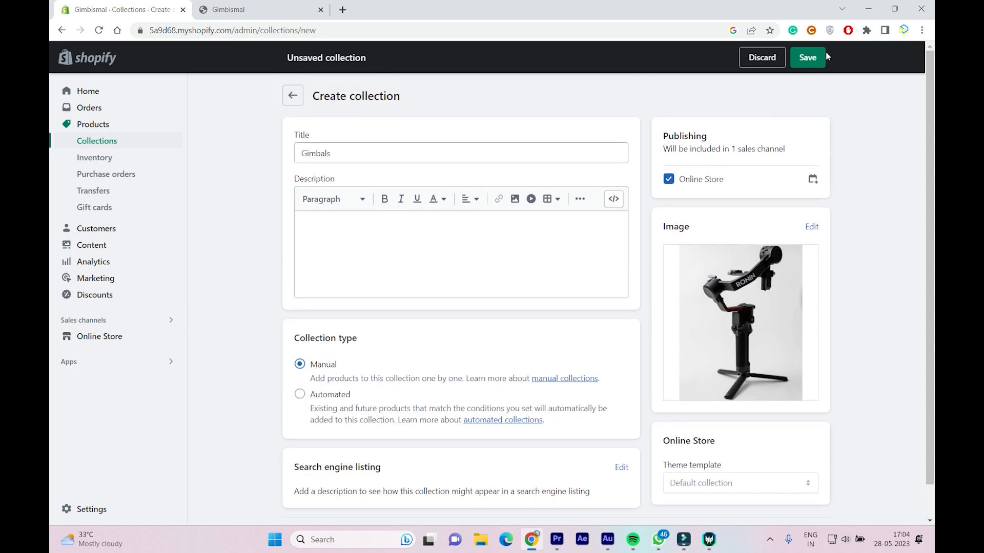
{"action": "scroll", "coordinate": [403, 346], "scroll_direction": "down", "scroll_amount": 1}
{"action": "scroll", "coordinate": [299, 202], "scroll_direction": "up", "scroll_amount": 1}
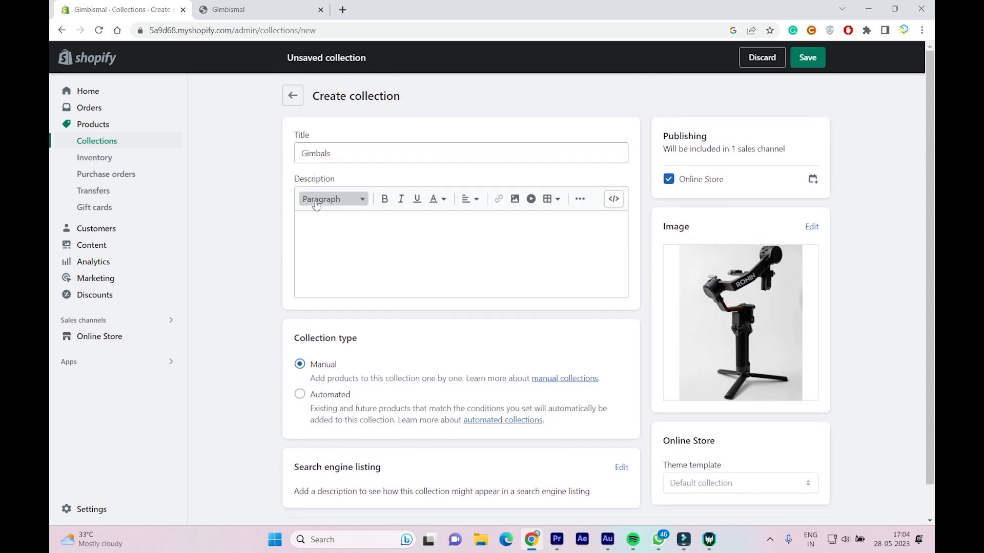
{"action": "left_click", "coordinate": [822, 59]}
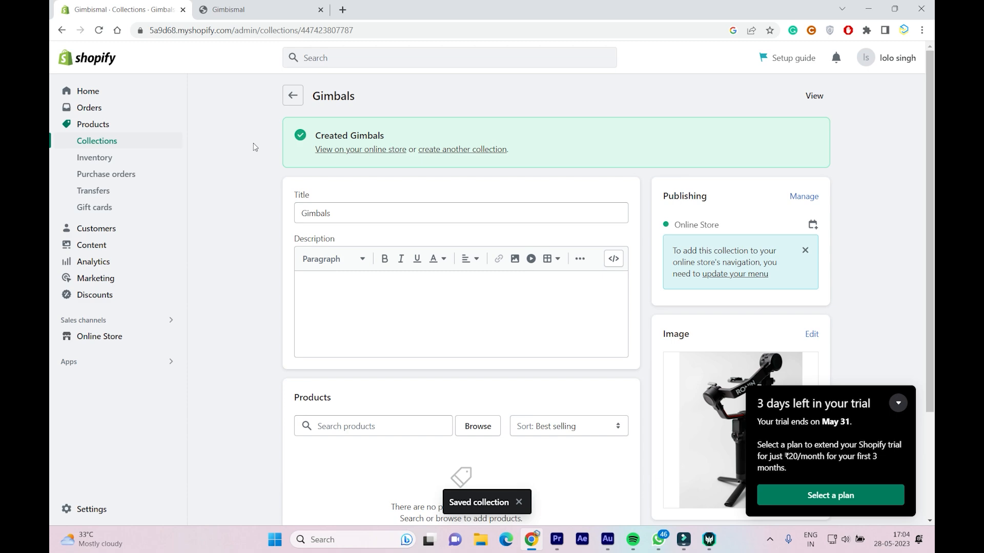
- Check the storefront preview's home page, return to the Shopify admin, and open the current Ride theme for customization
{"action": "left_click", "coordinate": [231, 3]}
{"action": "scroll", "coordinate": [292, 259], "scroll_direction": "up", "scroll_amount": 6}
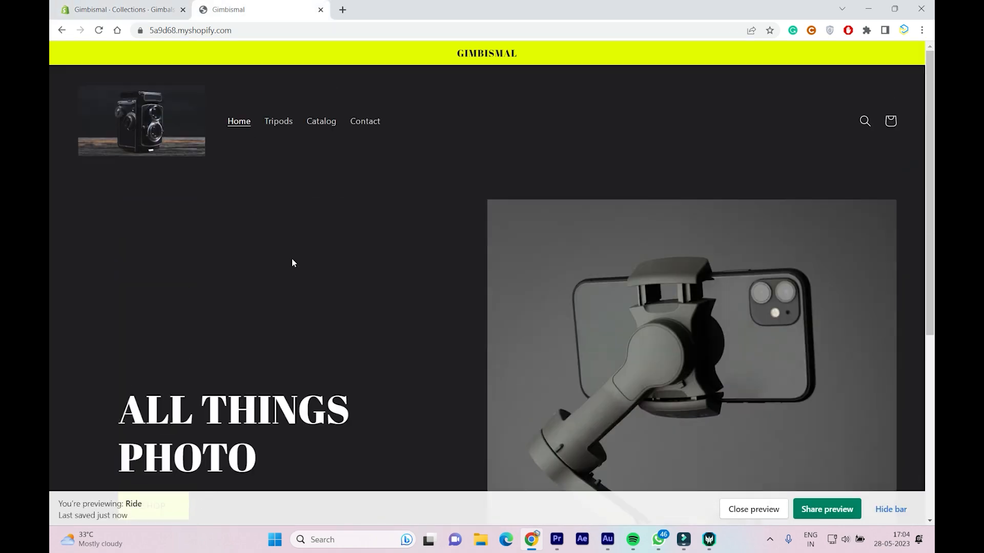
{"action": "scroll", "coordinate": [292, 263], "scroll_direction": "down", "scroll_amount": 6}
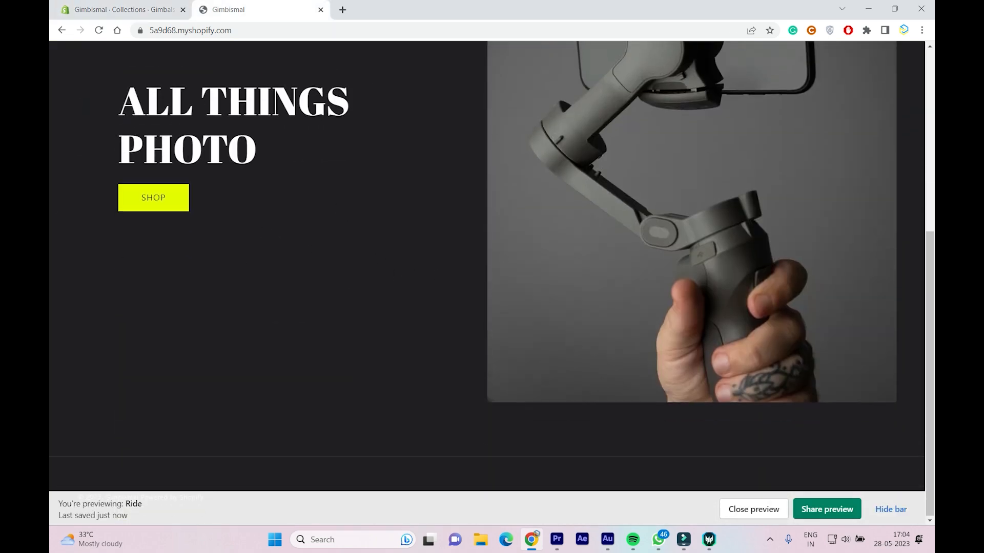
{"action": "scroll", "coordinate": [87, 146], "scroll_direction": "up", "scroll_amount": 5}
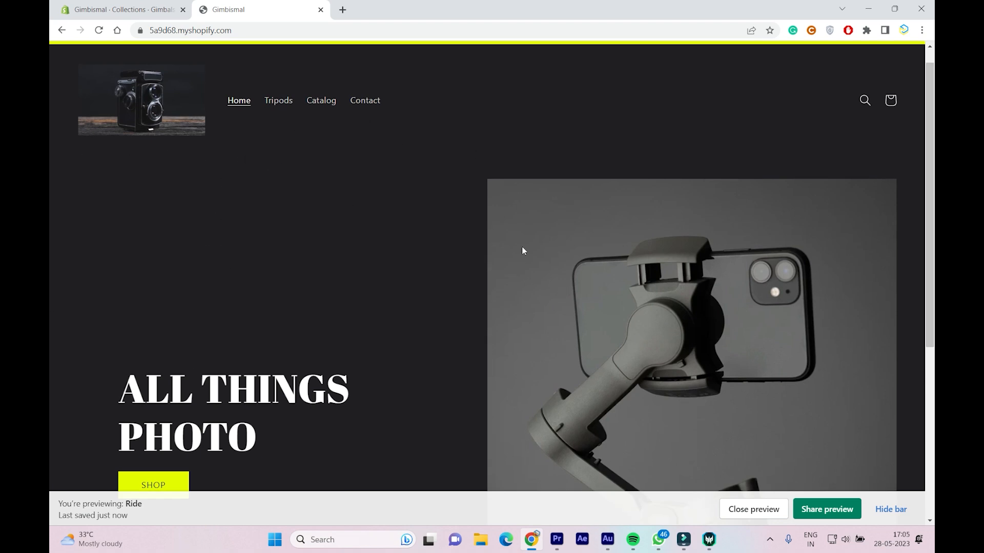
{"action": "key", "text": "ctrl+shift+Tab"}
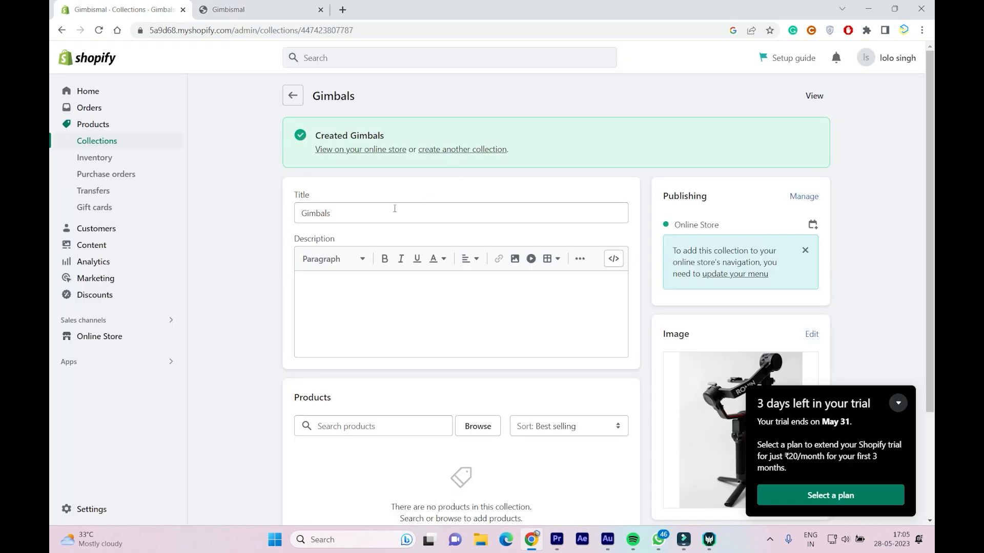
{"action": "left_click", "coordinate": [107, 342]}
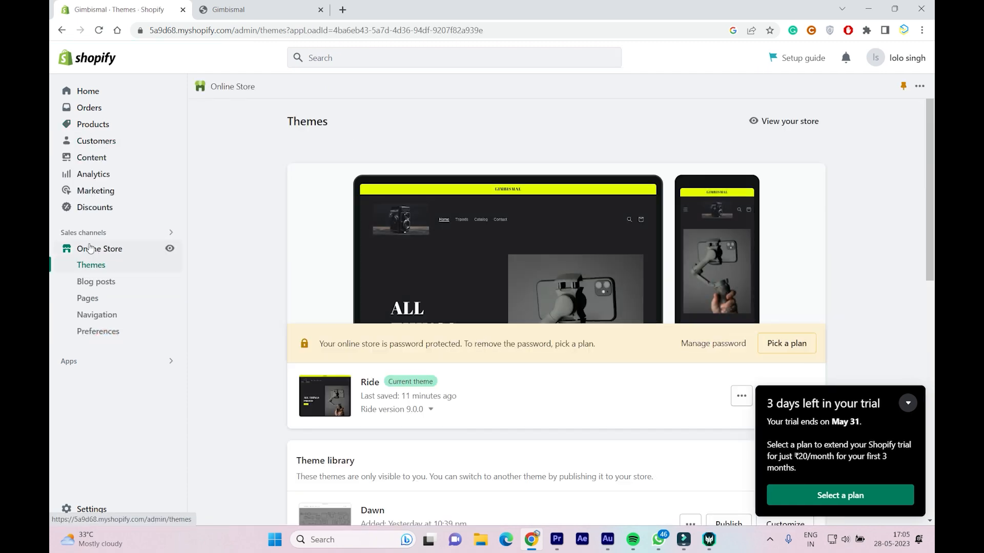
{"action": "scroll", "coordinate": [767, 274], "scroll_direction": "down", "scroll_amount": 4}
{"action": "left_click", "coordinate": [786, 166]}
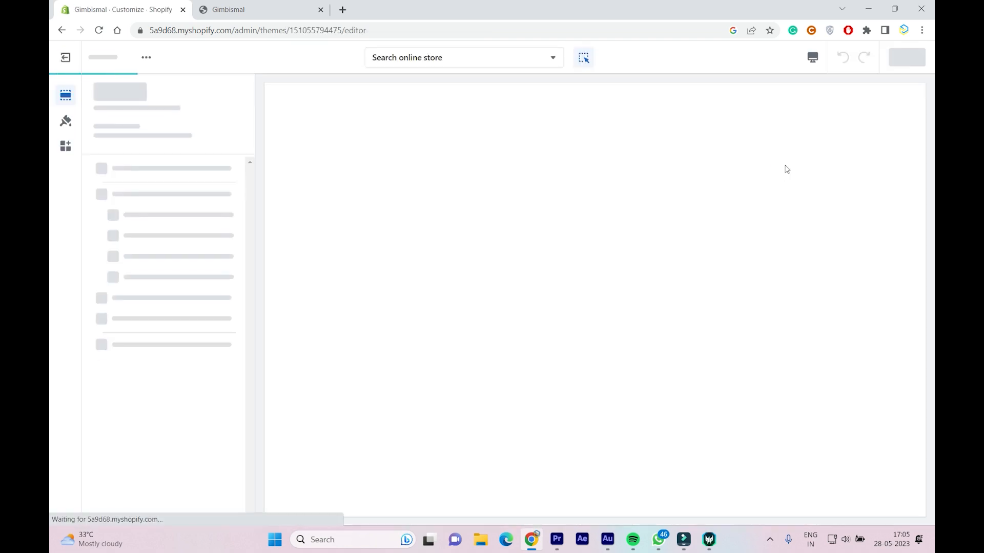
- Add a Collection list section below the Image with text section in the home page template
{"action": "scroll", "coordinate": [721, 234], "scroll_direction": "down", "scroll_amount": 4}
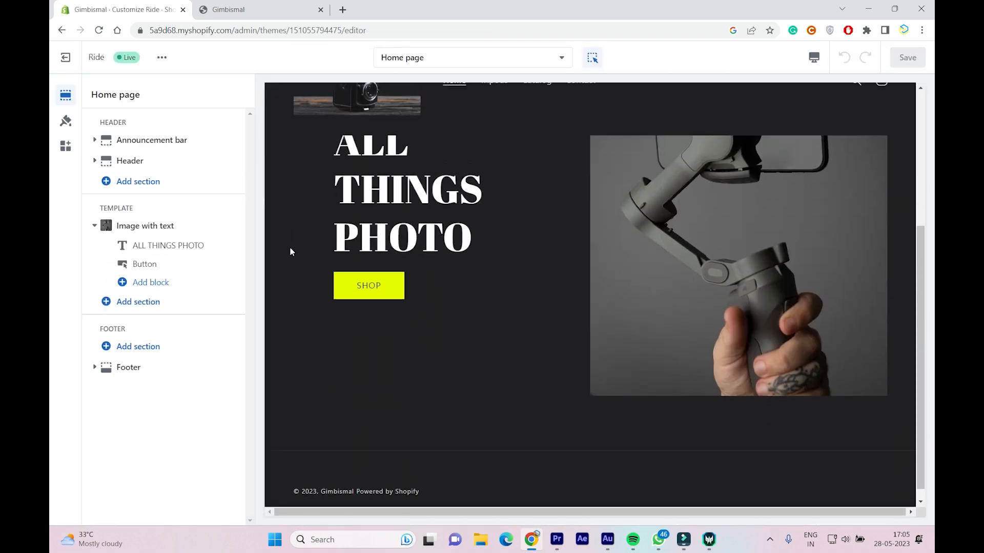
{"action": "scroll", "coordinate": [535, 311], "scroll_direction": "up", "scroll_amount": 4}
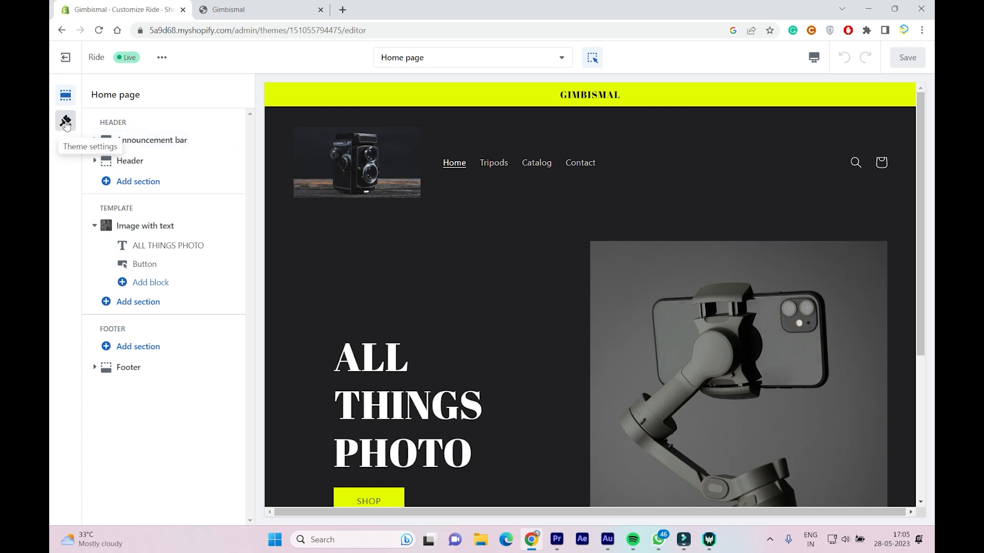
{"action": "left_click", "coordinate": [129, 309]}
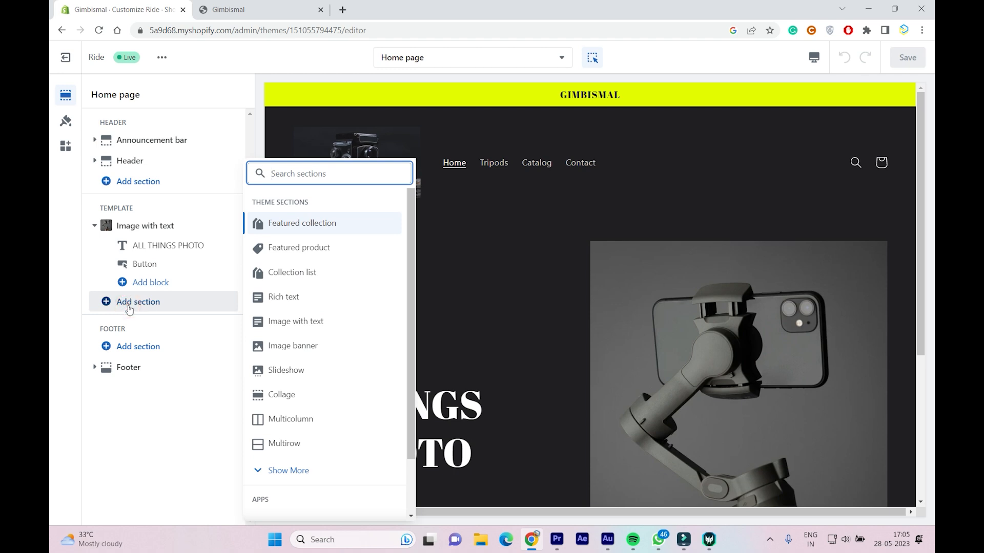
{"action": "left_click", "coordinate": [278, 275]}
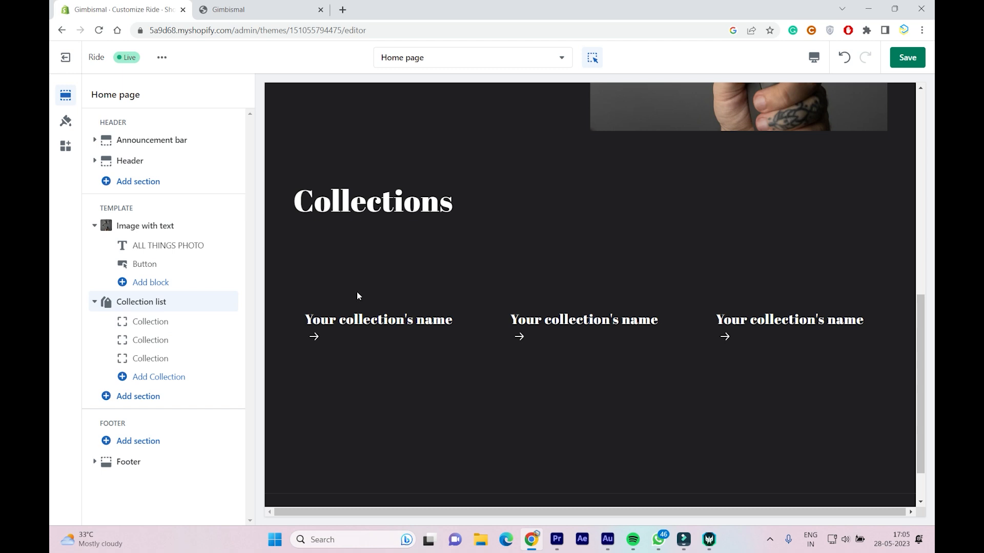
- Assign the Tripods collection to the first block of the Collection list and save the theme
{"action": "left_click", "coordinate": [149, 321]}
{"action": "left_click", "coordinate": [159, 148]}
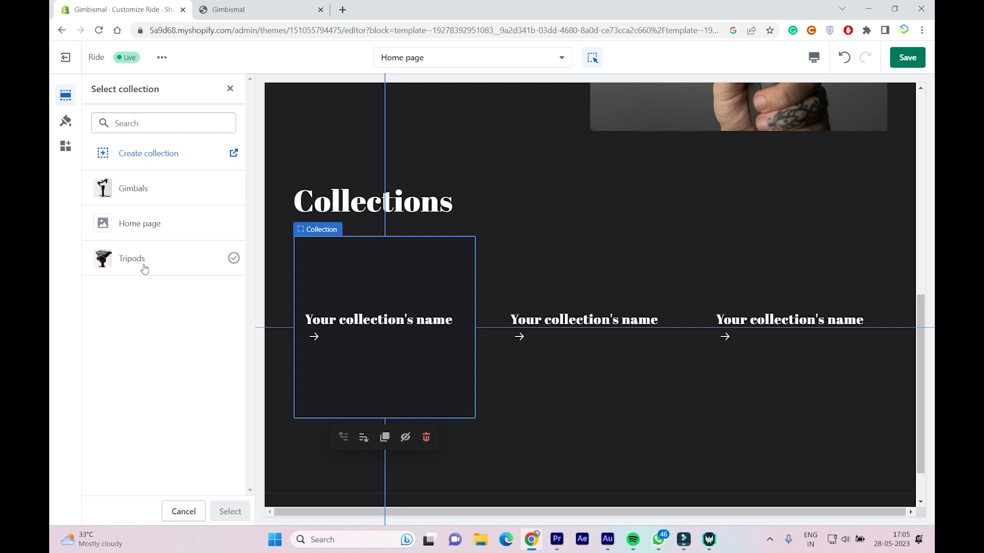
{"action": "left_click", "coordinate": [147, 268]}
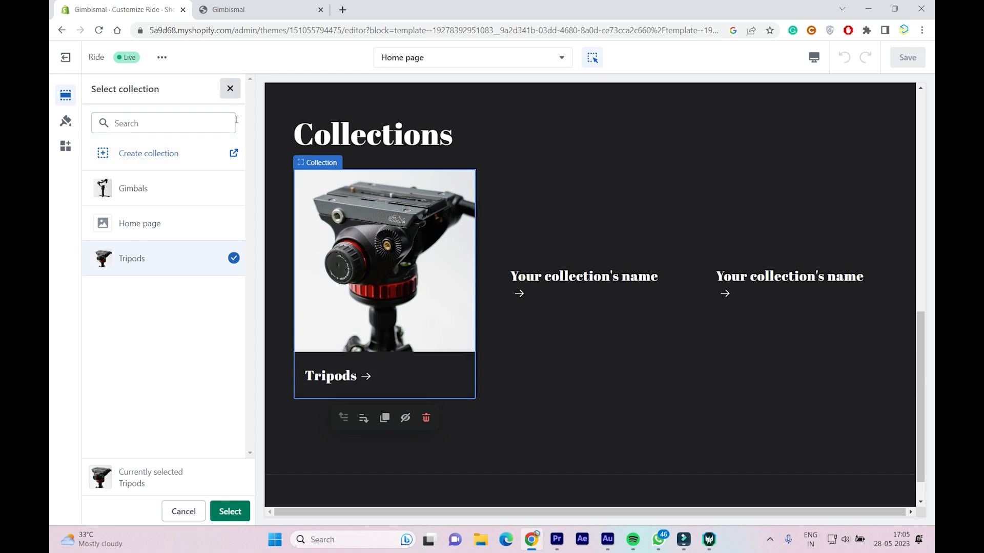
{"action": "left_click", "coordinate": [230, 511]}
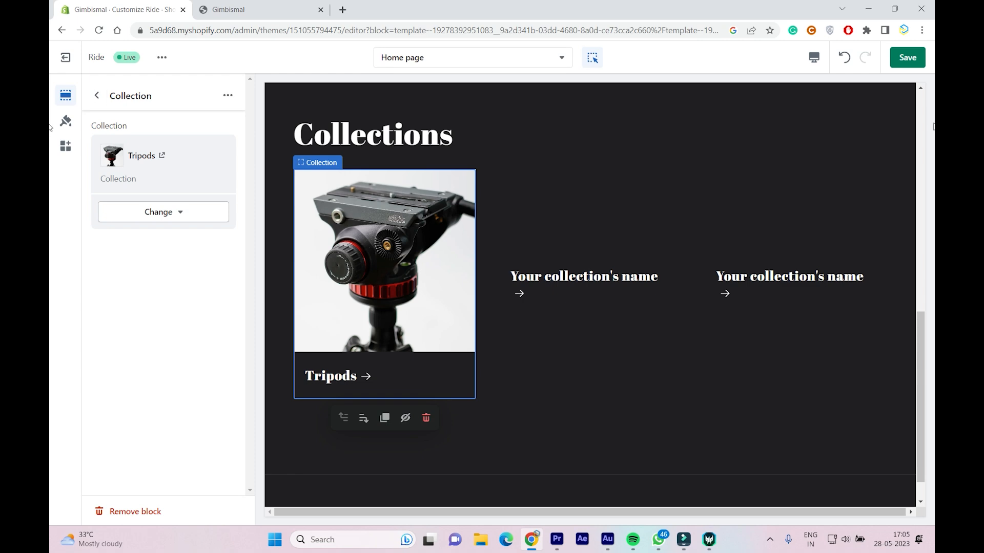
{"action": "left_click", "coordinate": [908, 57]}
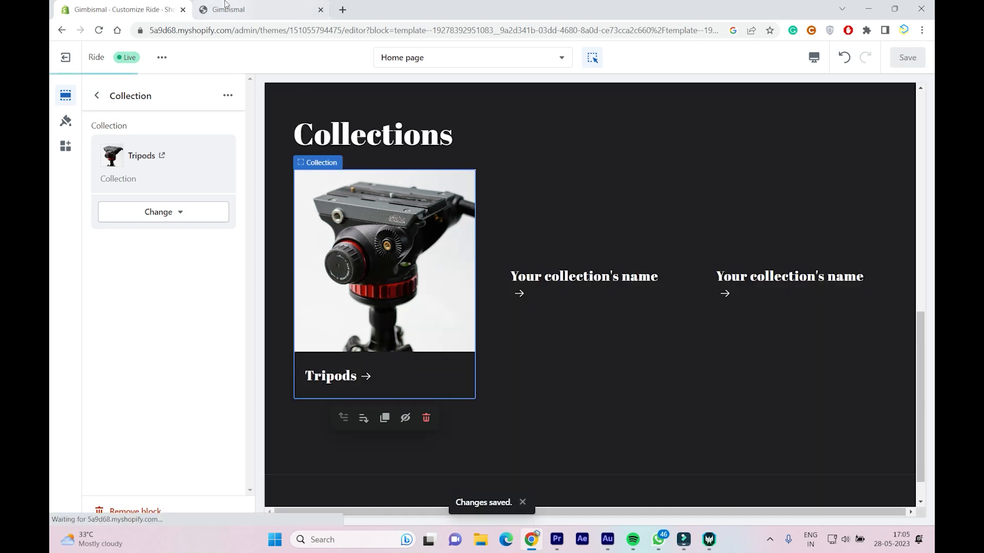
- Look over the home page in the storefront preview and return to the theme editor
{"action": "left_click", "coordinate": [228, 7]}
{"action": "scroll", "coordinate": [518, 270], "scroll_direction": "down", "scroll_amount": 5}
{"action": "scroll", "coordinate": [335, 262], "scroll_direction": "up", "scroll_amount": 1}
{"action": "left_click", "coordinate": [72, 6]}
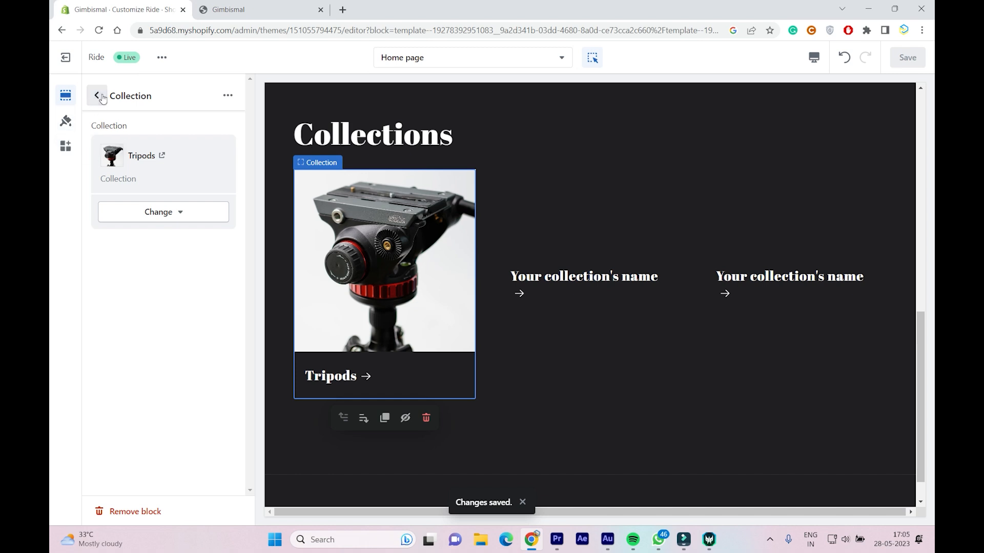
- Assign the Gimbals collection to the second block of the Collection list
{"action": "left_click", "coordinate": [97, 96]}
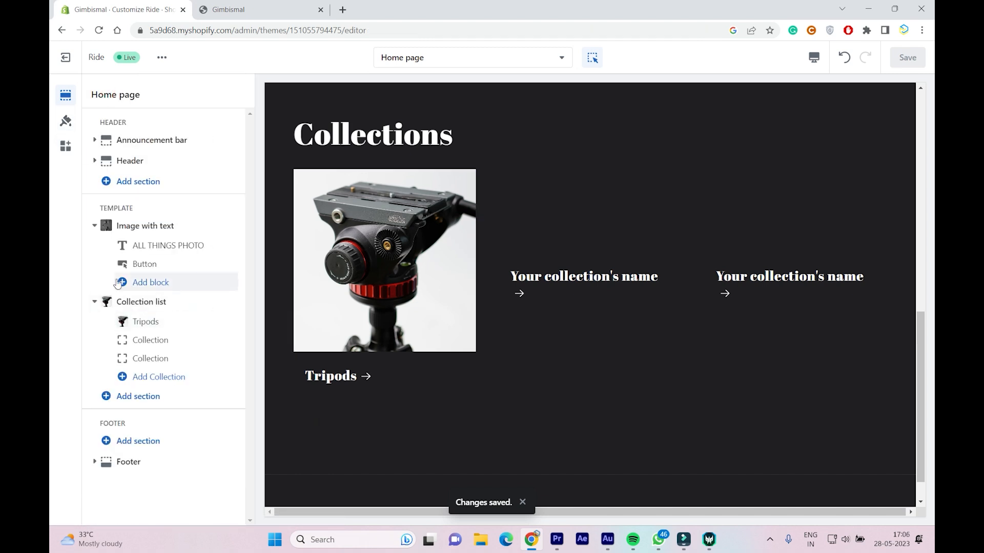
{"action": "left_click", "coordinate": [155, 340]}
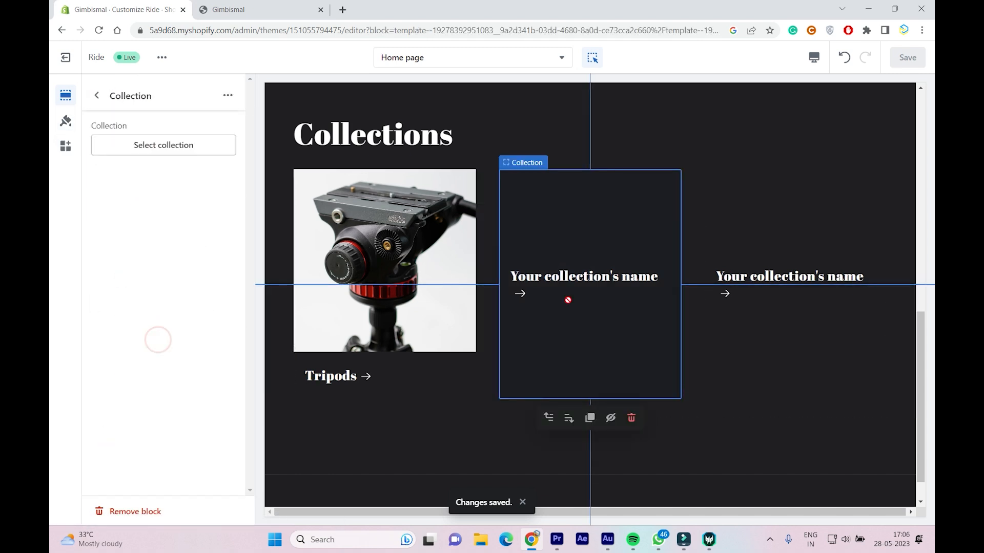
{"action": "left_click", "coordinate": [228, 95]}
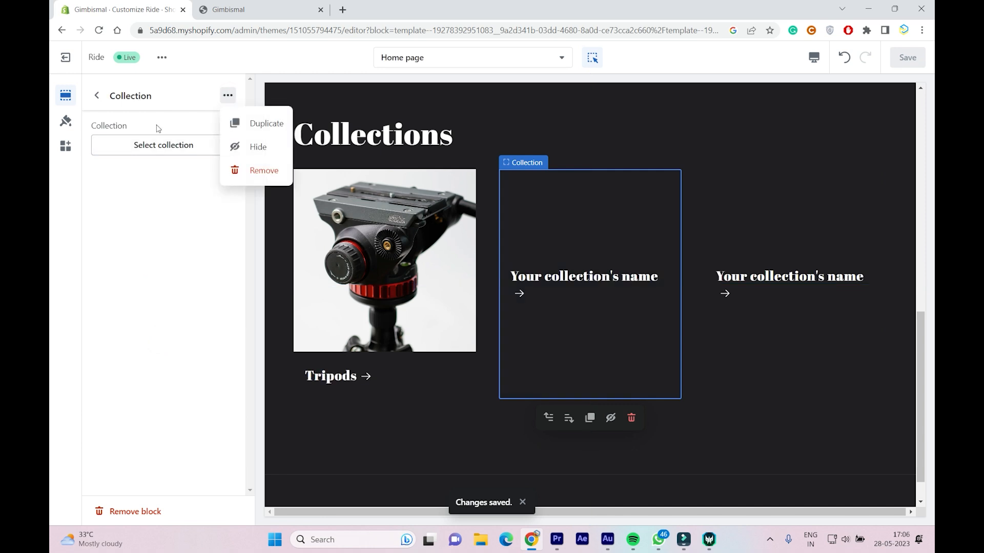
{"action": "left_click", "coordinate": [146, 144]}
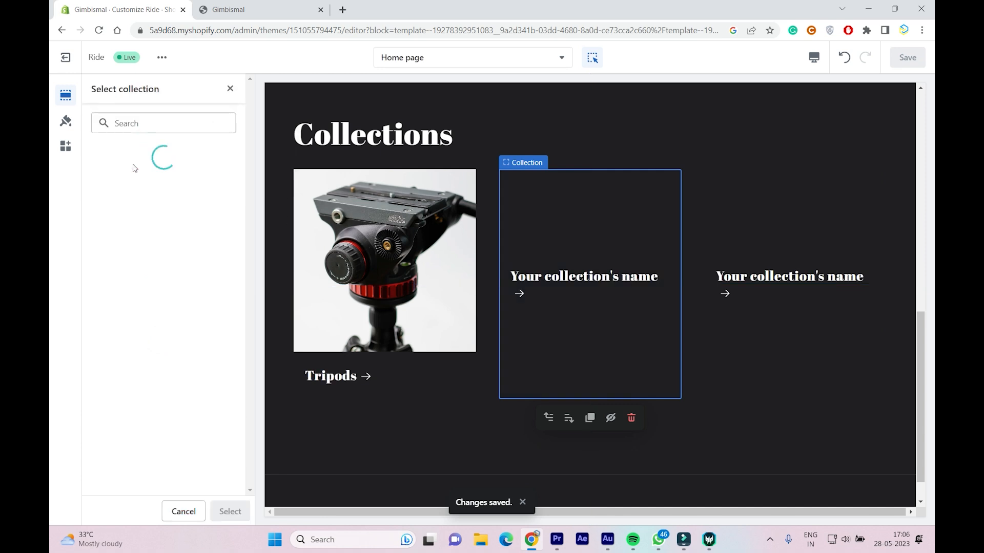
{"action": "left_click", "coordinate": [162, 192]}
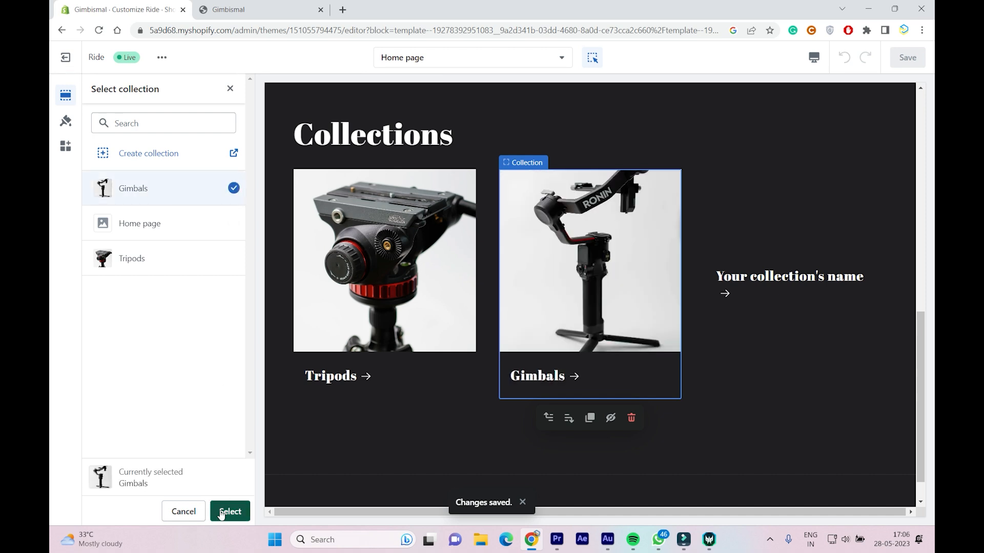
{"action": "left_click", "coordinate": [230, 513]}
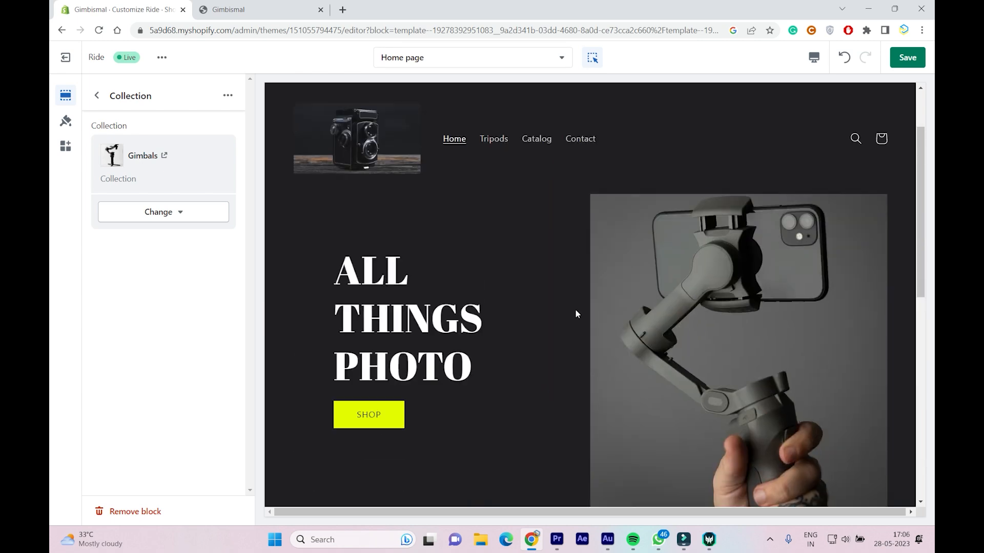
- Remove the empty third collection block from the Collection list section
{"action": "scroll", "coordinate": [578, 314], "scroll_direction": "down", "scroll_amount": 4}
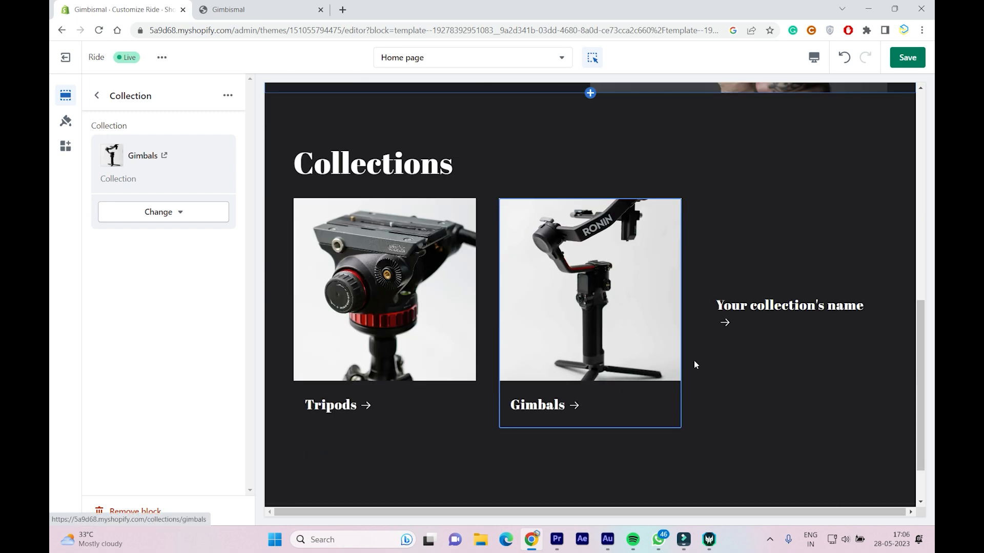
{"action": "scroll", "coordinate": [613, 314], "scroll_direction": "up", "scroll_amount": 7}
{"action": "scroll", "coordinate": [648, 327], "scroll_direction": "up", "scroll_amount": 2}
{"action": "scroll", "coordinate": [636, 323], "scroll_direction": "down", "scroll_amount": 9}
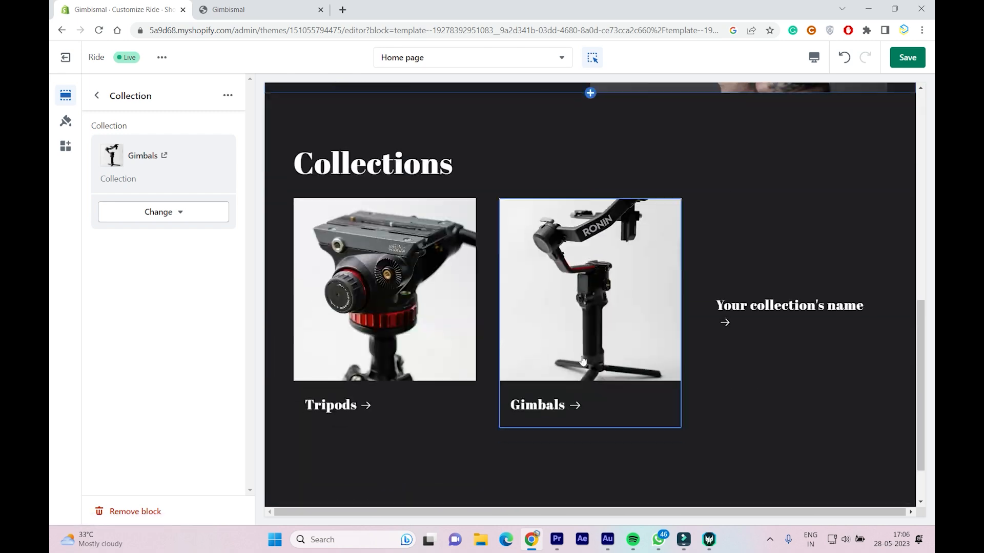
{"action": "scroll", "coordinate": [589, 317], "scroll_direction": "up", "scroll_amount": 8}
{"action": "scroll", "coordinate": [507, 323], "scroll_direction": "up", "scroll_amount": 2}
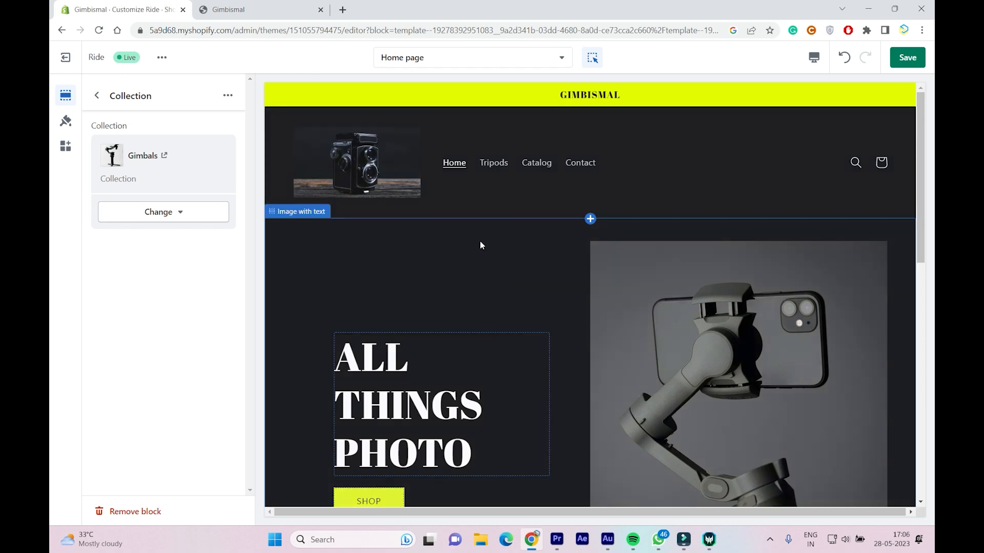
{"action": "scroll", "coordinate": [499, 180], "scroll_direction": "down", "scroll_amount": 10}
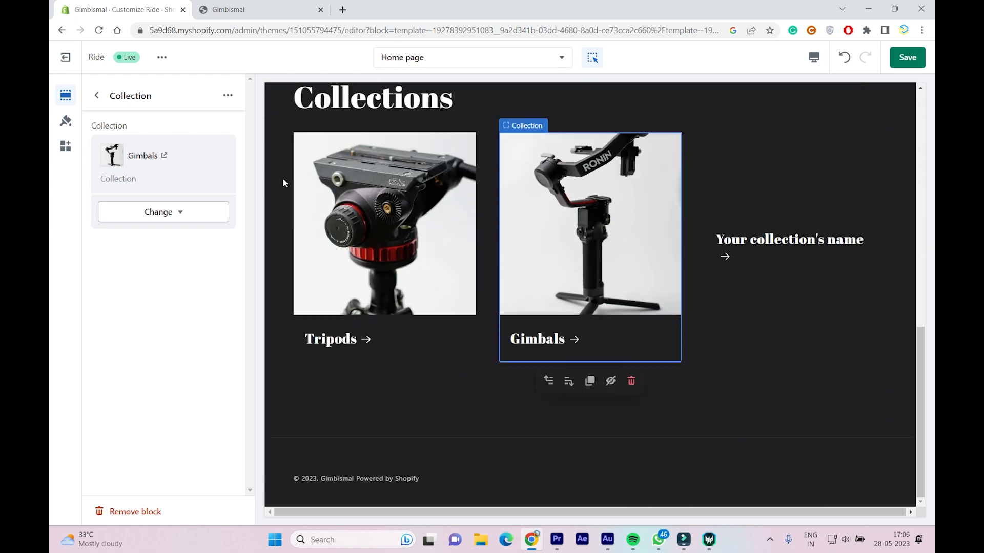
{"action": "left_click", "coordinate": [836, 257]}
{"action": "left_click", "coordinate": [228, 96]}
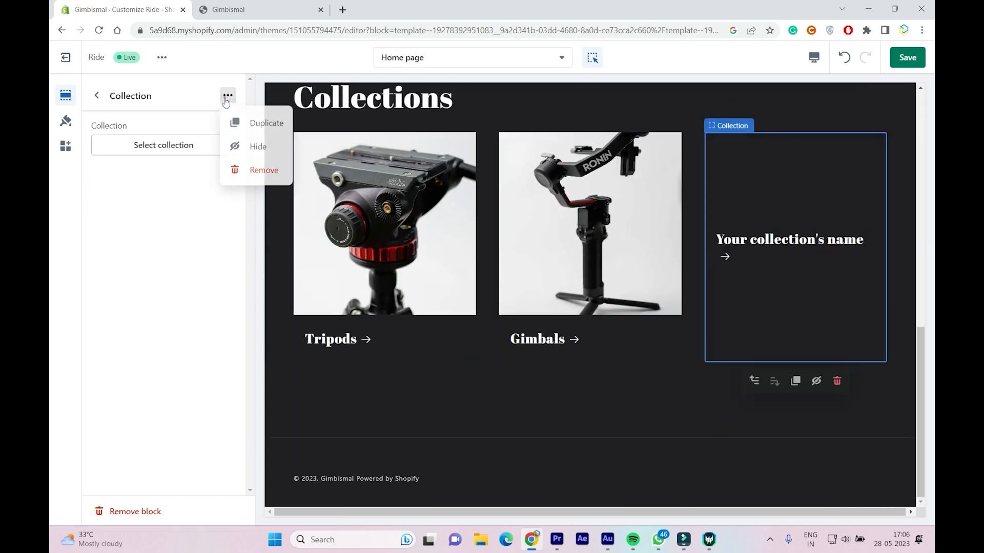
{"action": "left_click", "coordinate": [244, 169]}
- Review the home page layout in the editor, from the header to the Collections section
{"action": "scroll", "coordinate": [552, 219], "scroll_direction": "up", "scroll_amount": 8}
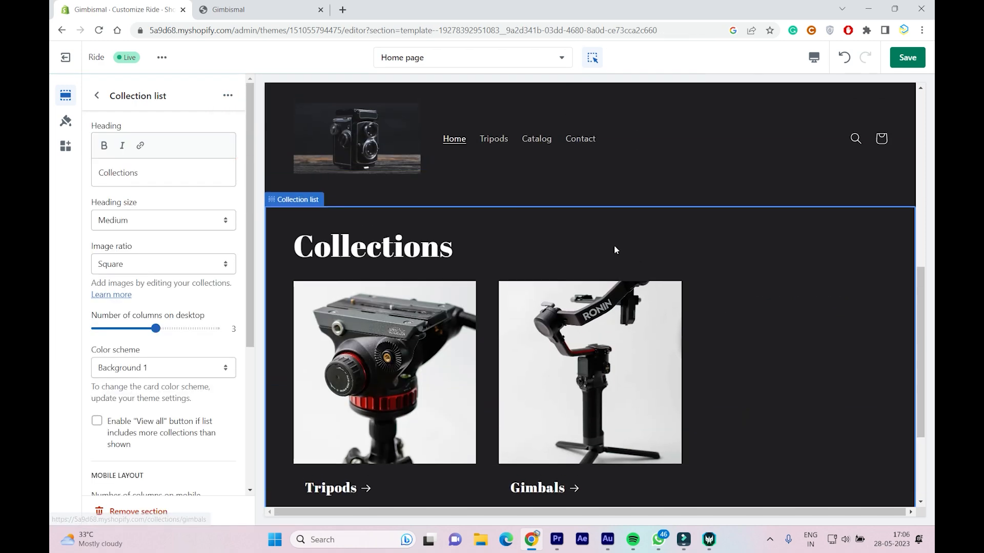
{"action": "scroll", "coordinate": [513, 266], "scroll_direction": "down", "scroll_amount": 6}
{"action": "scroll", "coordinate": [445, 322], "scroll_direction": "up", "scroll_amount": 10}
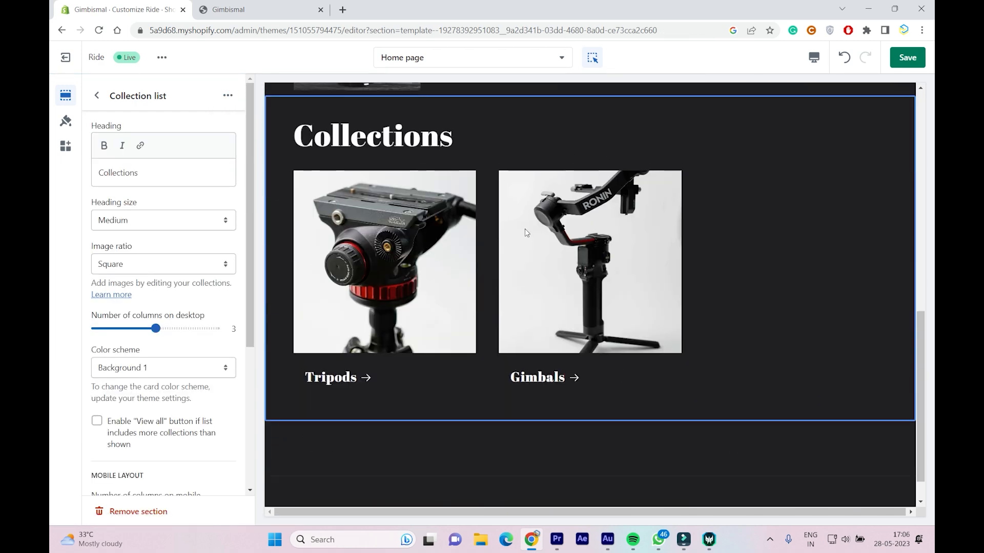
{"action": "scroll", "coordinate": [551, 271], "scroll_direction": "down", "scroll_amount": 6}
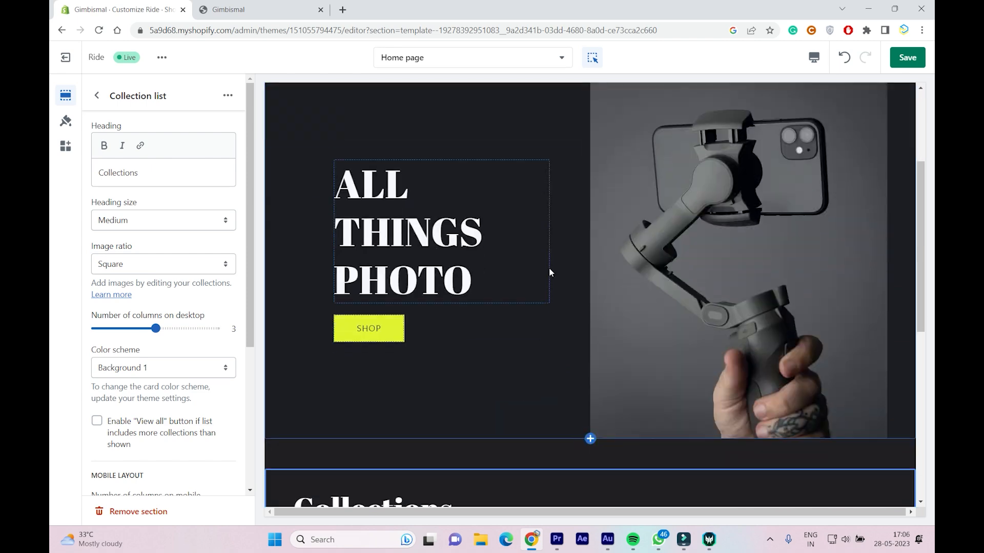
{"action": "scroll", "coordinate": [422, 192], "scroll_direction": "up", "scroll_amount": 8}
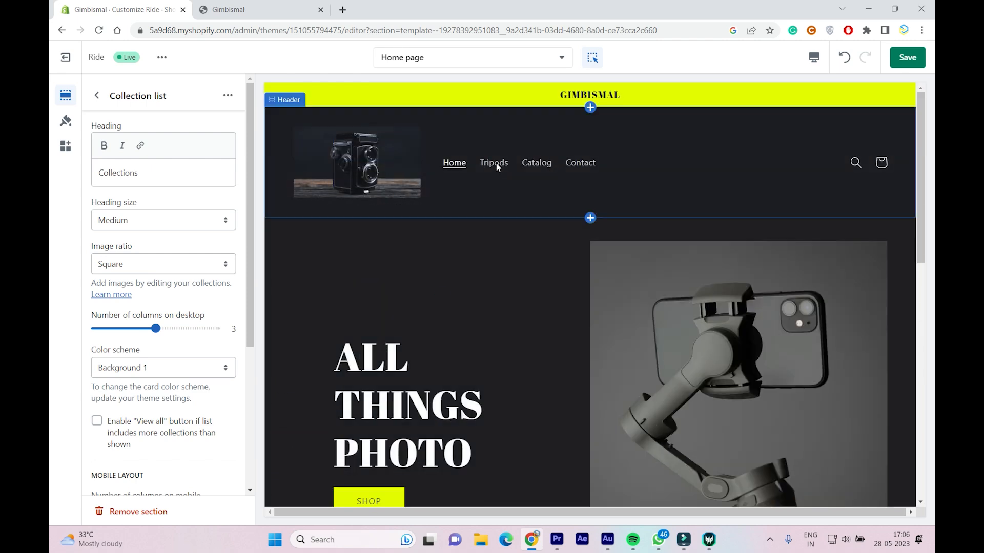
{"action": "scroll", "coordinate": [528, 193], "scroll_direction": "down", "scroll_amount": 3}
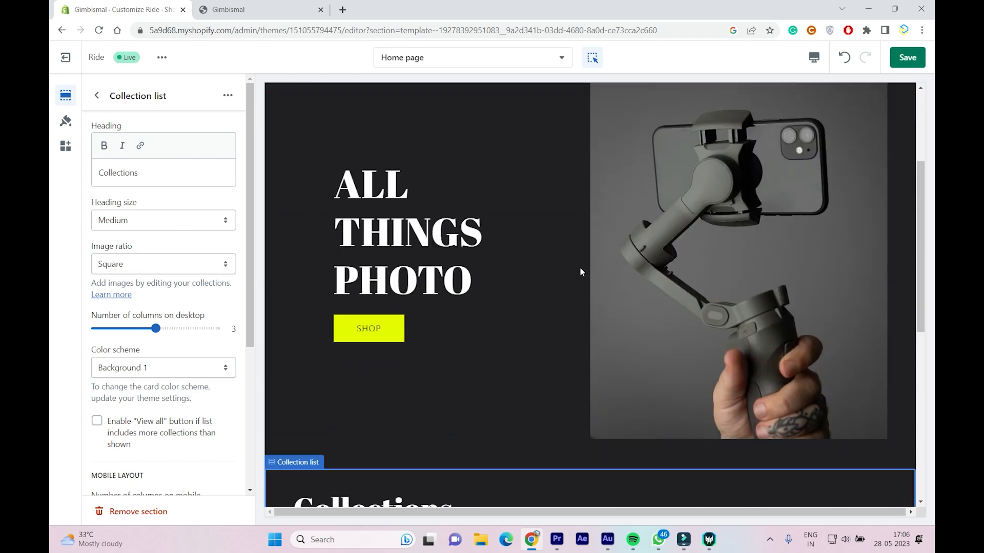
{"action": "scroll", "coordinate": [589, 256], "scroll_direction": "up", "scroll_amount": 4}
- Switch to the storefront preview, reload it and examine its Collections section
{"action": "left_click", "coordinate": [221, 7]}
{"action": "scroll", "coordinate": [453, 225], "scroll_direction": "down", "scroll_amount": 2}
{"action": "scroll", "coordinate": [269, 220], "scroll_direction": "up", "scroll_amount": 4}
{"action": "scroll", "coordinate": [210, 179], "scroll_direction": "down", "scroll_amount": 3}
{"action": "left_click", "coordinate": [101, 32]}
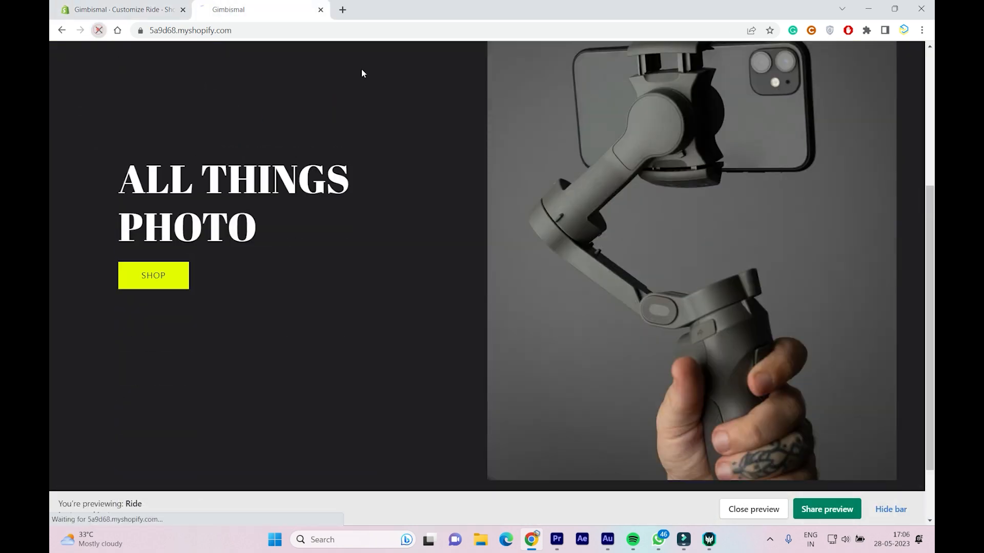
{"action": "scroll", "coordinate": [524, 179], "scroll_direction": "down", "scroll_amount": 5}
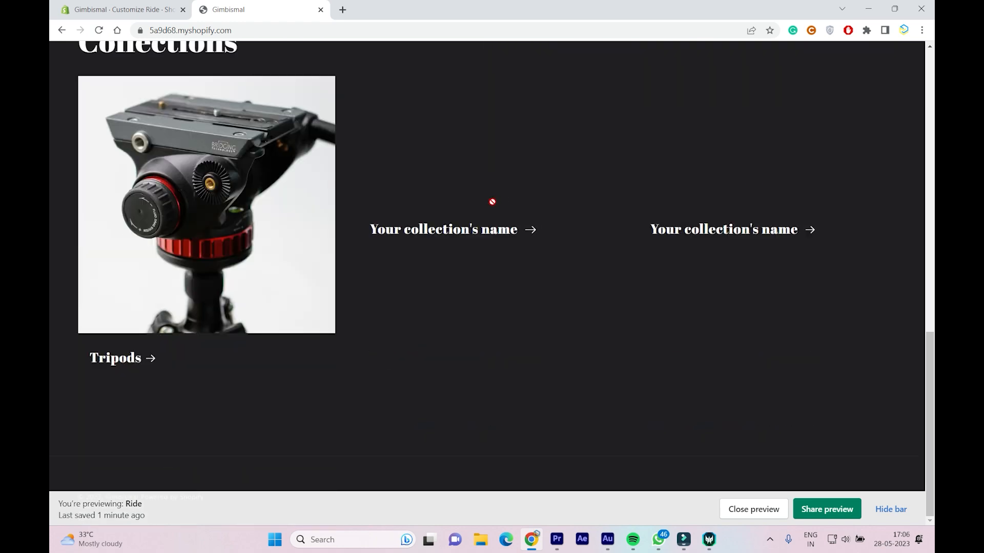
{"action": "scroll", "coordinate": [503, 277], "scroll_direction": "up", "scroll_amount": 1}
{"action": "scroll", "coordinate": [485, 283], "scroll_direction": "down", "scroll_amount": 1}
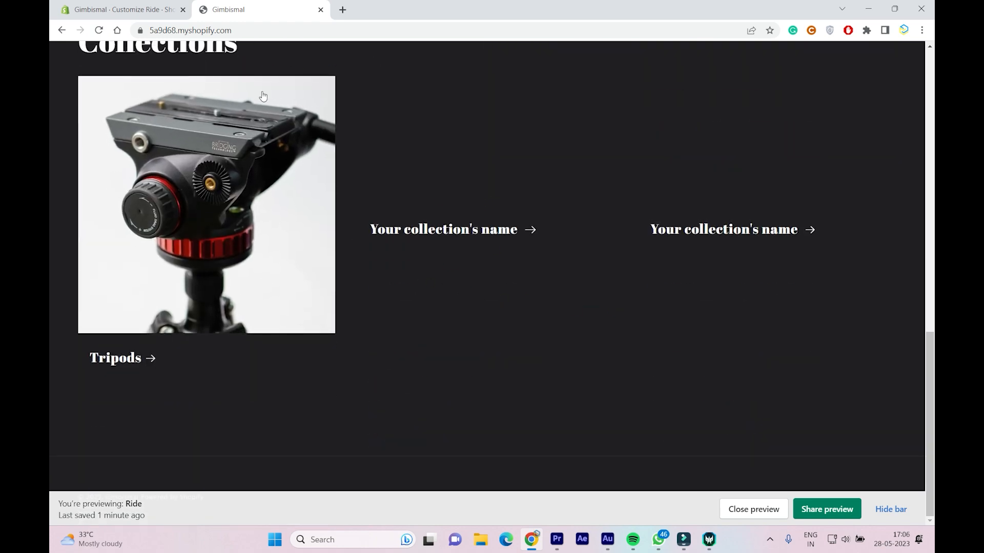
- Return to the theme editor, save the Collection list changes and reload the storefront preview
{"action": "left_click", "coordinate": [122, 4]}
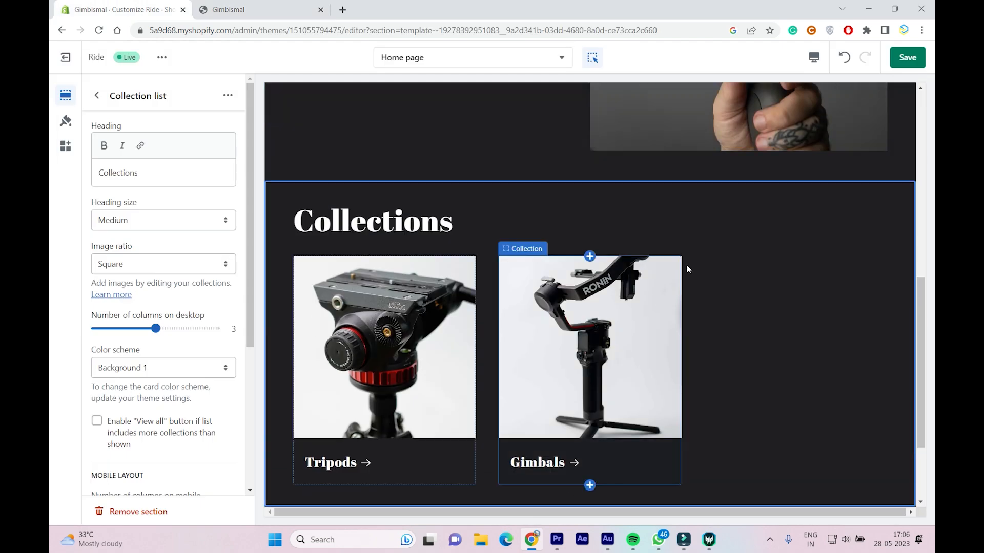
{"action": "left_click", "coordinate": [903, 56]}
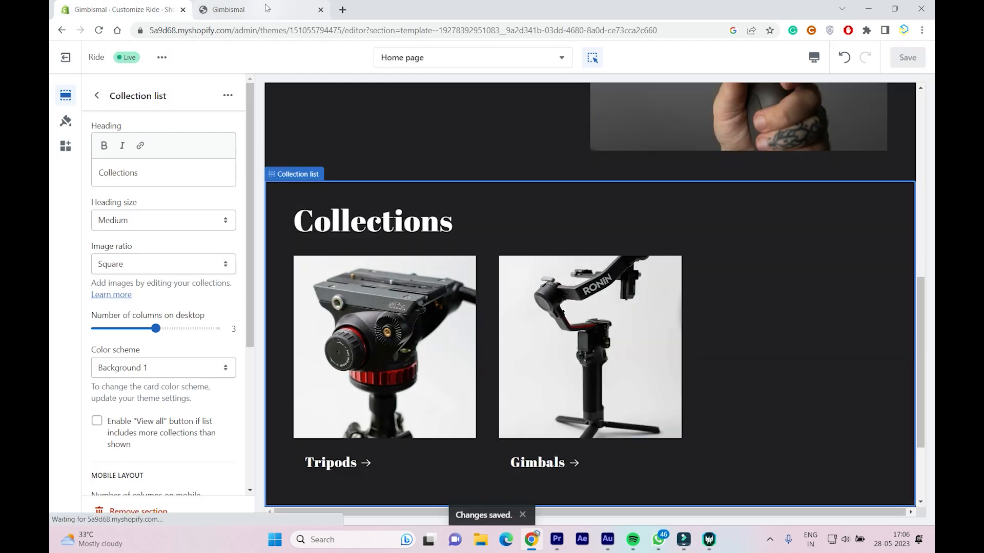
{"action": "left_click", "coordinate": [267, 7]}
{"action": "left_click", "coordinate": [104, 31]}
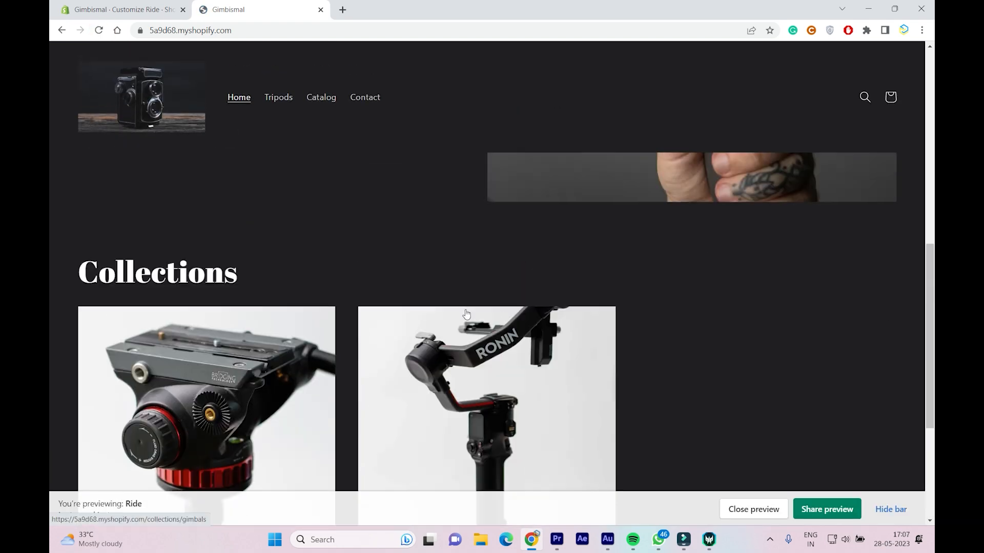
- Examine the Tripods and Gimbals cards on the storefront home page, then go back to the theme editor's header
{"action": "scroll", "coordinate": [462, 309], "scroll_direction": "down", "scroll_amount": 11}
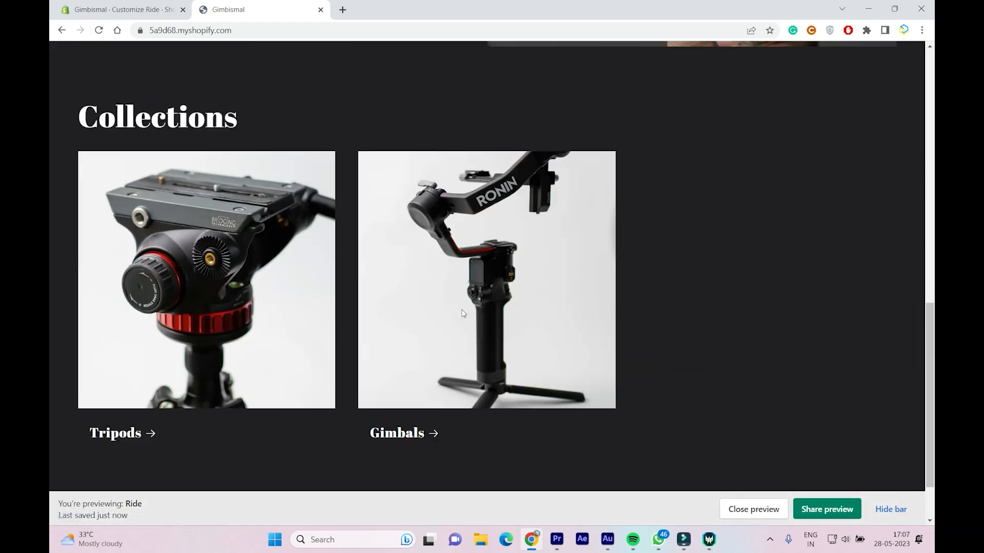
{"action": "scroll", "coordinate": [490, 312], "scroll_direction": "up", "scroll_amount": 10}
{"action": "scroll", "coordinate": [397, 344], "scroll_direction": "down", "scroll_amount": 1}
{"action": "scroll", "coordinate": [398, 349], "scroll_direction": "down", "scroll_amount": 10}
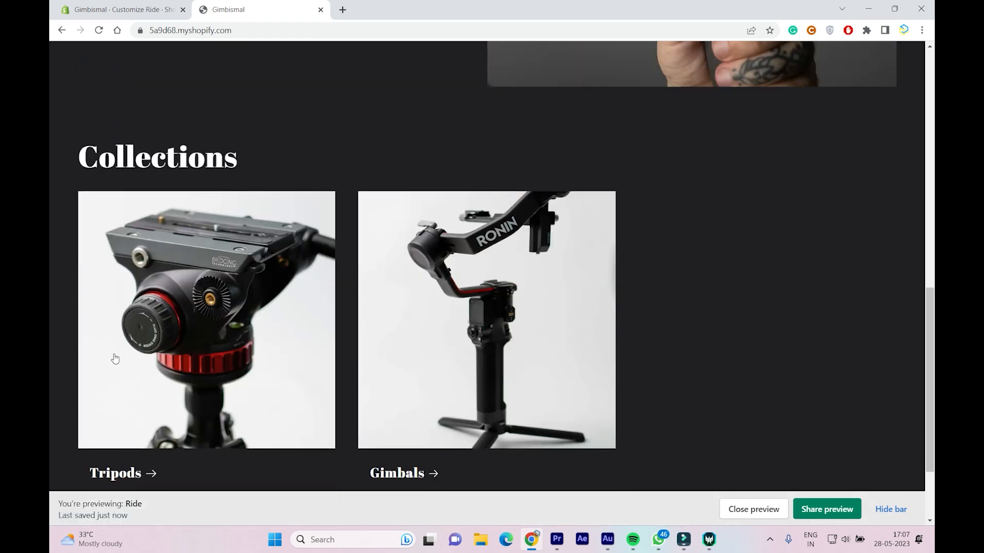
{"action": "scroll", "coordinate": [180, 163], "scroll_direction": "up", "scroll_amount": 3}
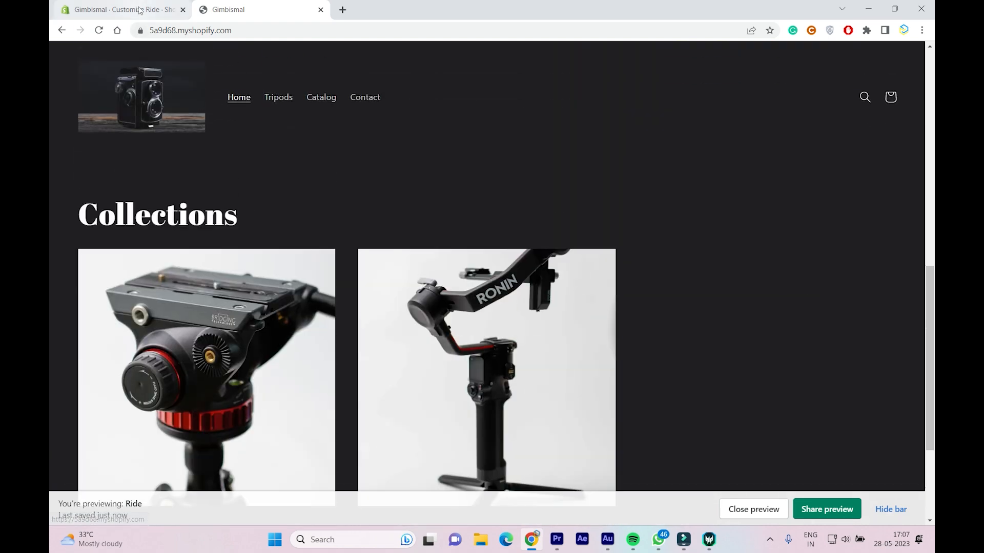
{"action": "left_click", "coordinate": [123, 9]}
{"action": "scroll", "coordinate": [412, 210], "scroll_direction": "up", "scroll_amount": 5}
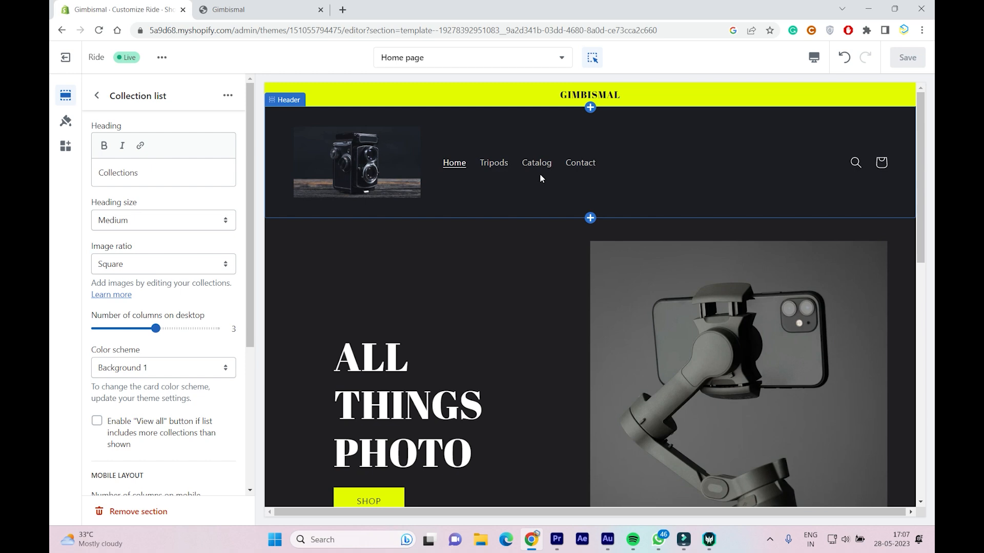
- Exit the theme editor, open the Main menu in the store's navigation settings and compare it with the storefront header
{"action": "left_click", "coordinate": [63, 67]}
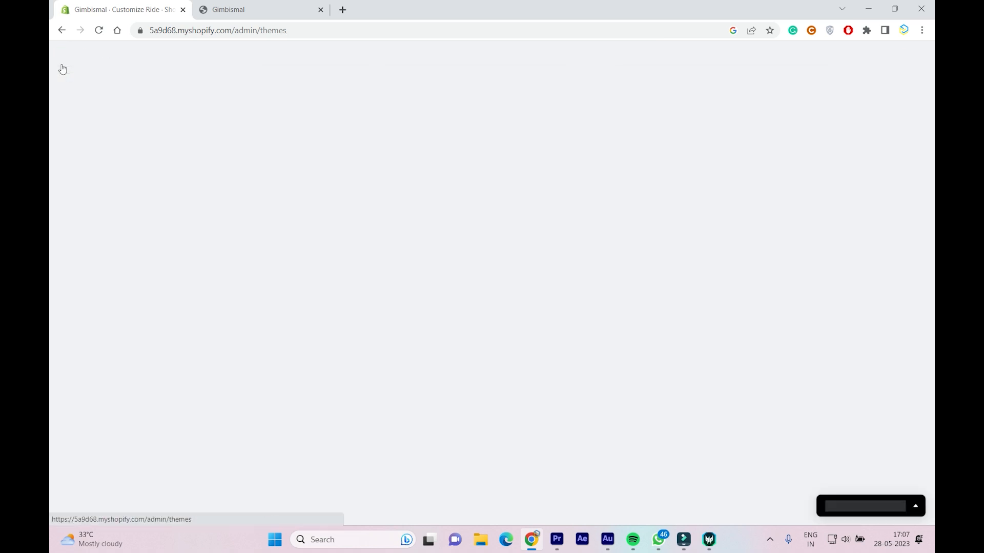
{"action": "left_click", "coordinate": [98, 316]}
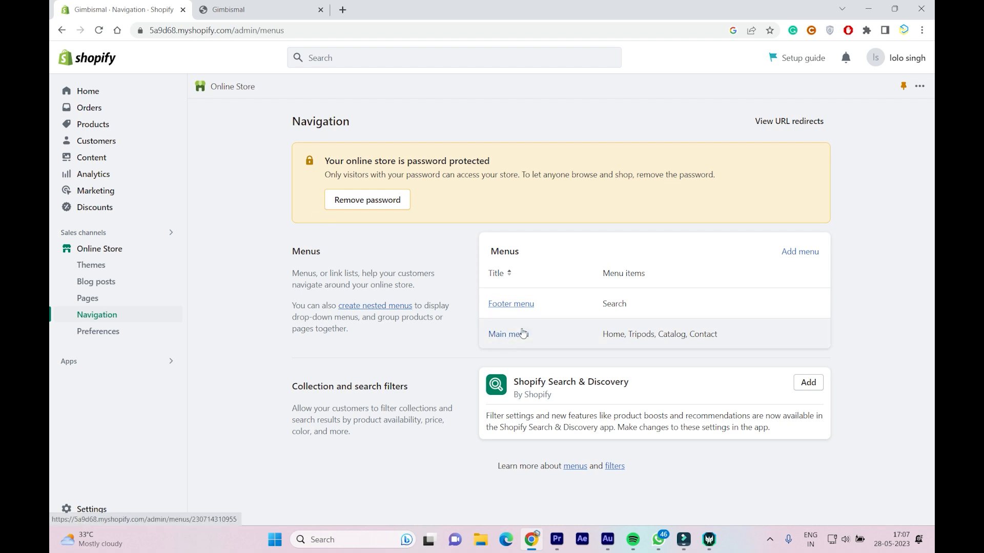
{"action": "left_click", "coordinate": [521, 336]}
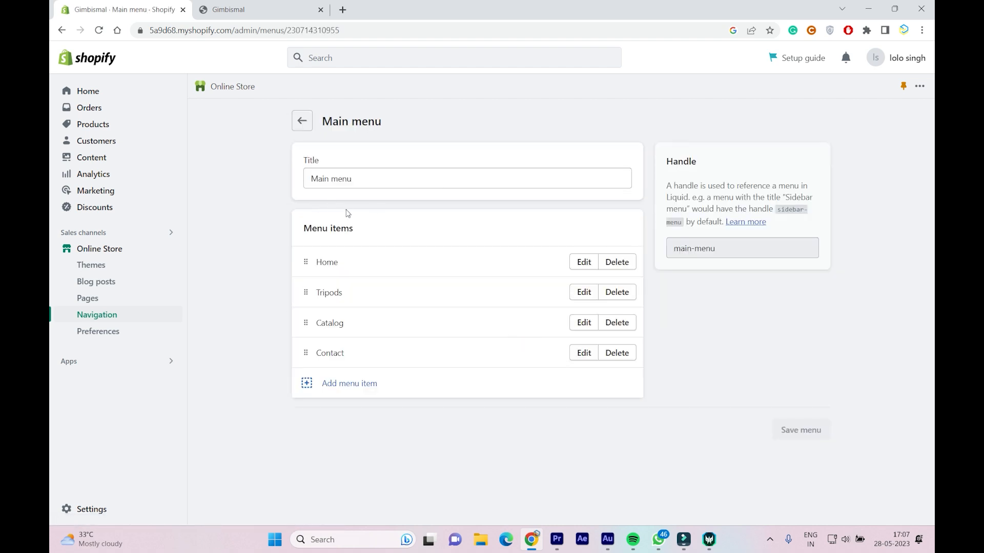
{"action": "left_click", "coordinate": [256, 10]}
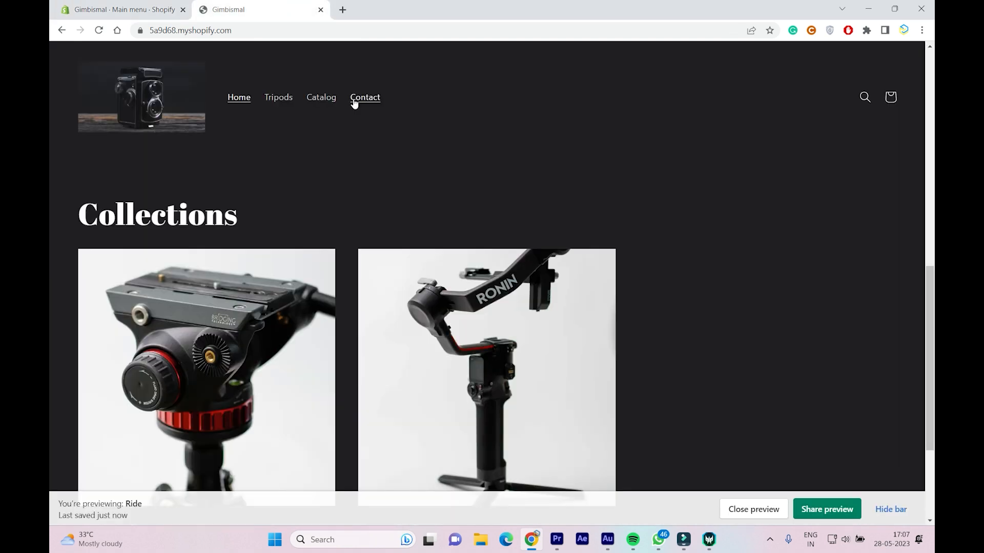
{"action": "left_click", "coordinate": [57, 6]}
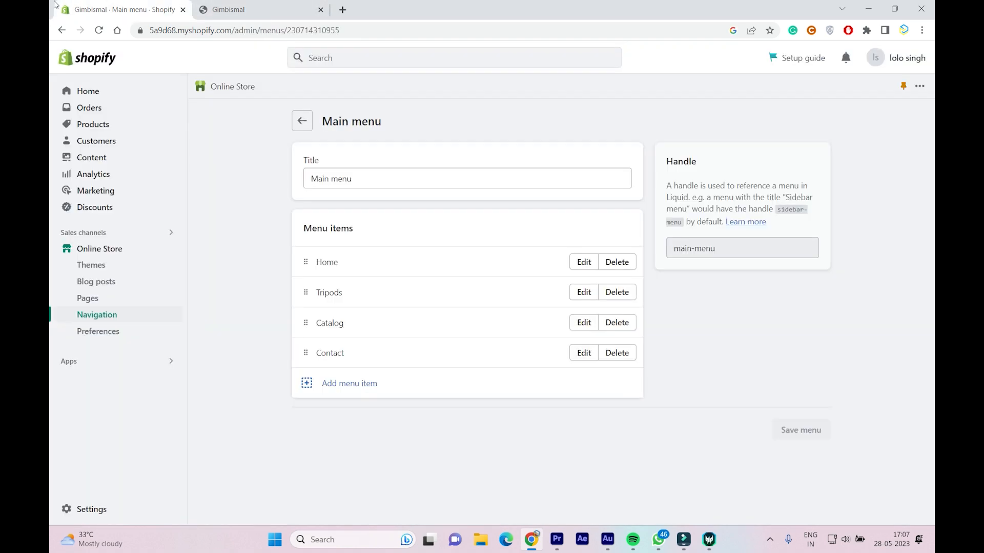
- Add a menu item named Gimbals to the Main menu, linked to the Gimbals collection
{"action": "left_click", "coordinate": [338, 389]}
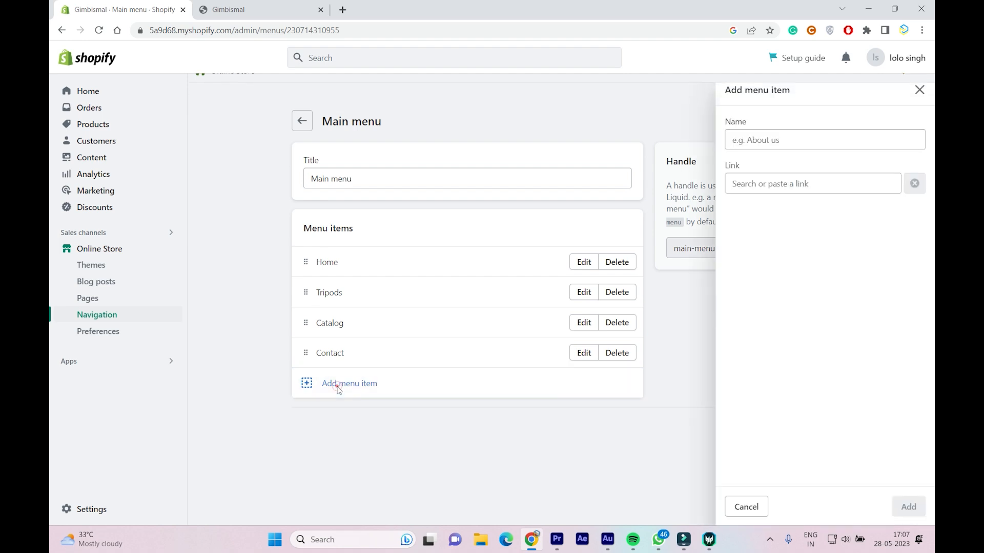
{"action": "type", "text": "Gimbals"}
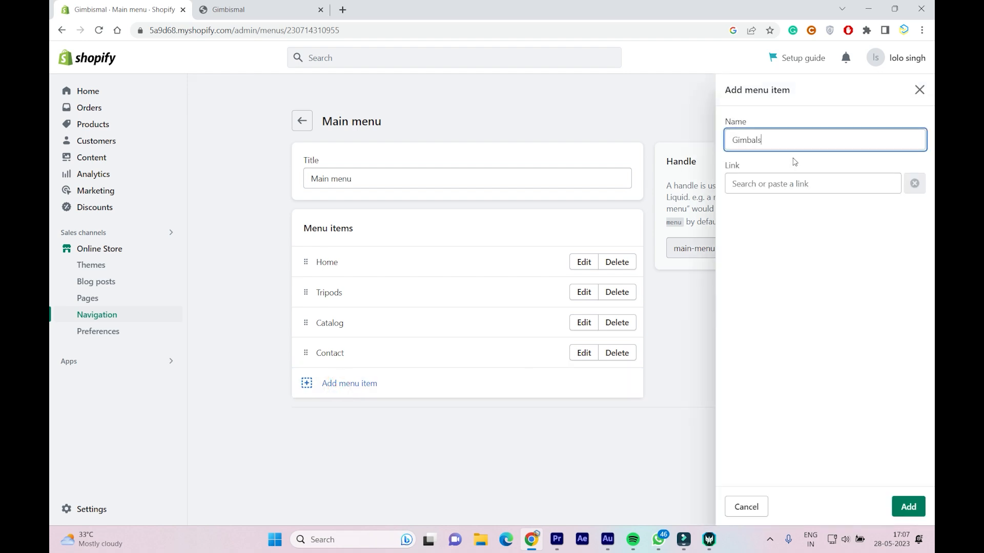
{"action": "left_click", "coordinate": [908, 507]}
{"action": "left_click", "coordinate": [850, 185]}
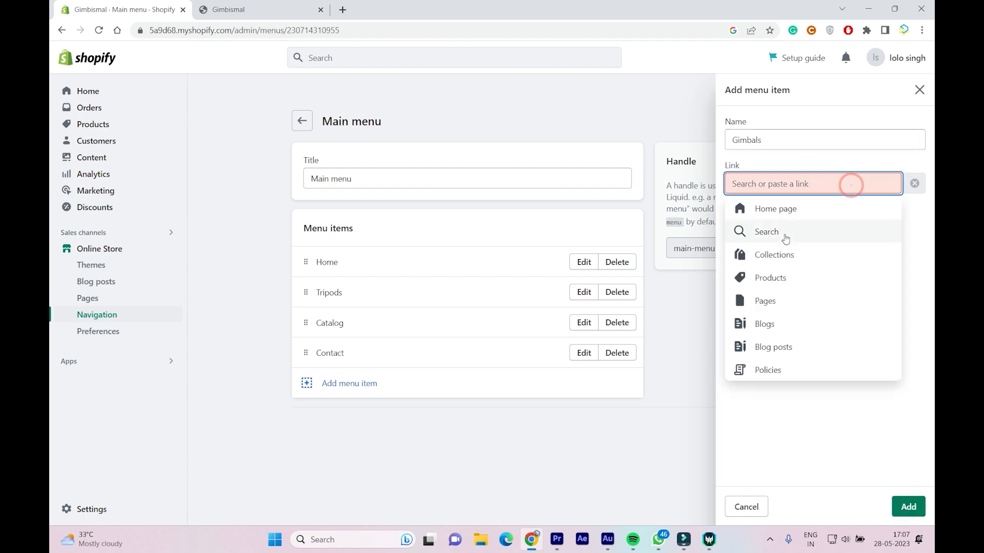
{"action": "left_click", "coordinate": [786, 256]}
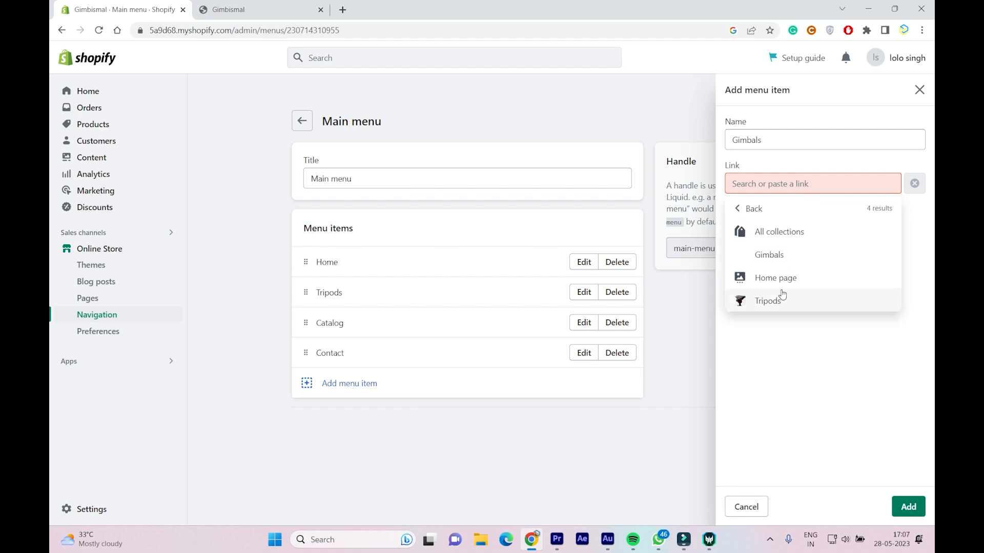
{"action": "left_click", "coordinate": [781, 263]}
{"action": "left_click", "coordinate": [909, 504]}
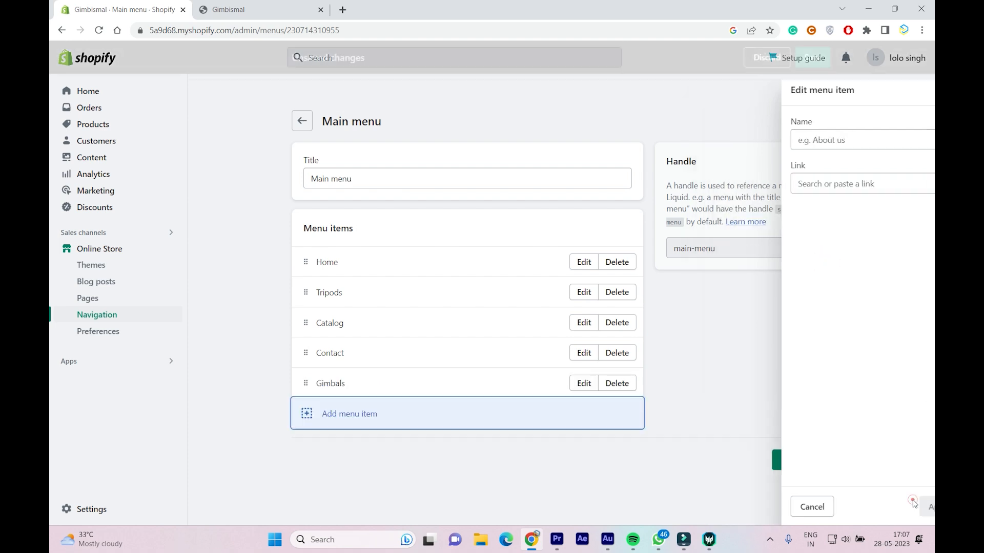
- Move the Gimbals menu item directly below Home, check the storefront header and save the Main menu
{"action": "left_click_drag", "start_coordinate": [304, 384], "coordinate": [306, 292]}
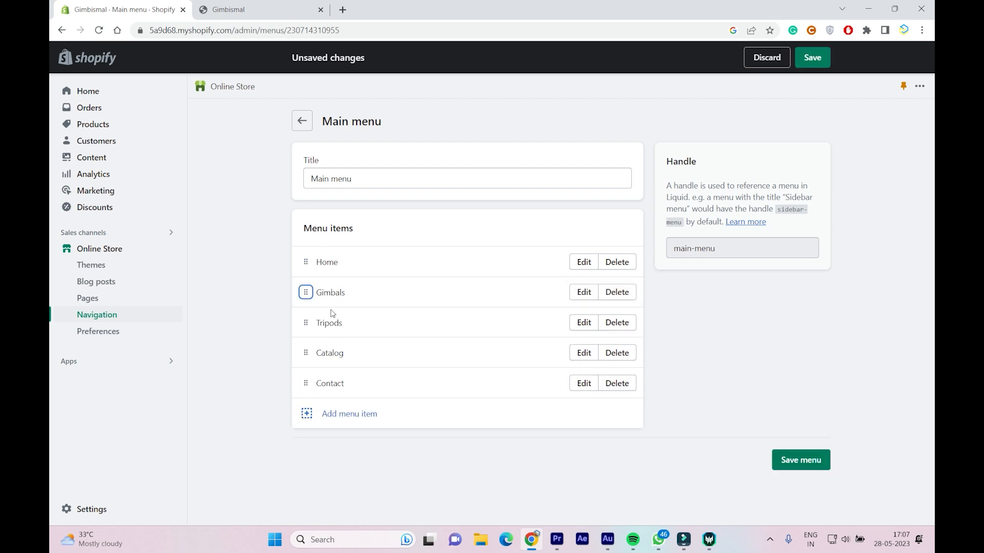
{"action": "left_click", "coordinate": [245, 9]}
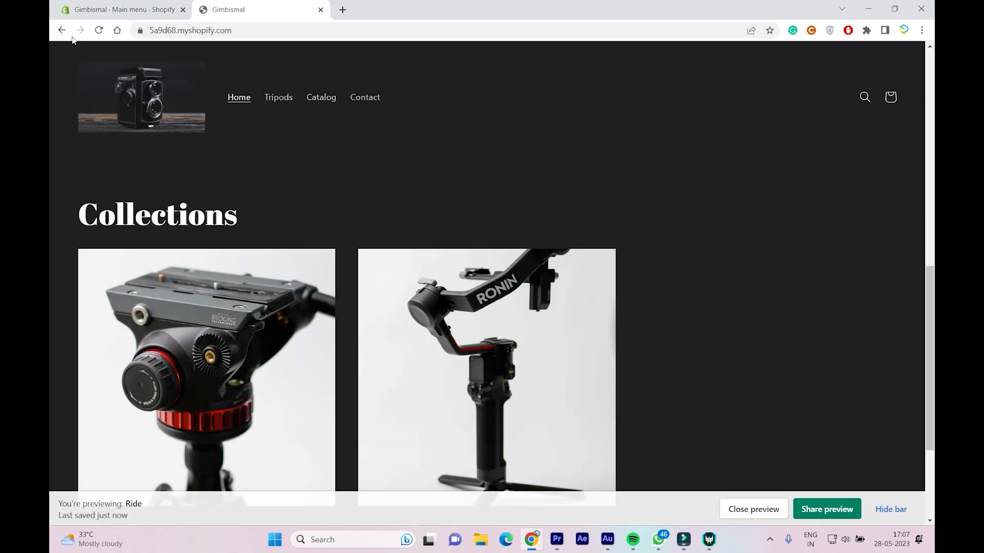
{"action": "left_click", "coordinate": [119, 5]}
{"action": "left_click", "coordinate": [810, 460]}
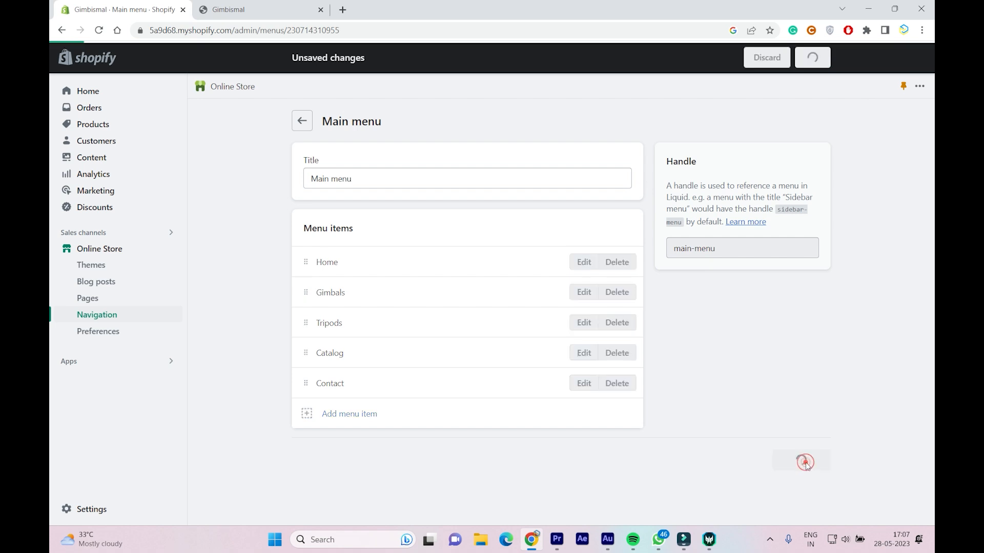
- Reload the storefront preview and check the Gimbals and Tripods links in the header
{"action": "left_click", "coordinate": [258, 6]}
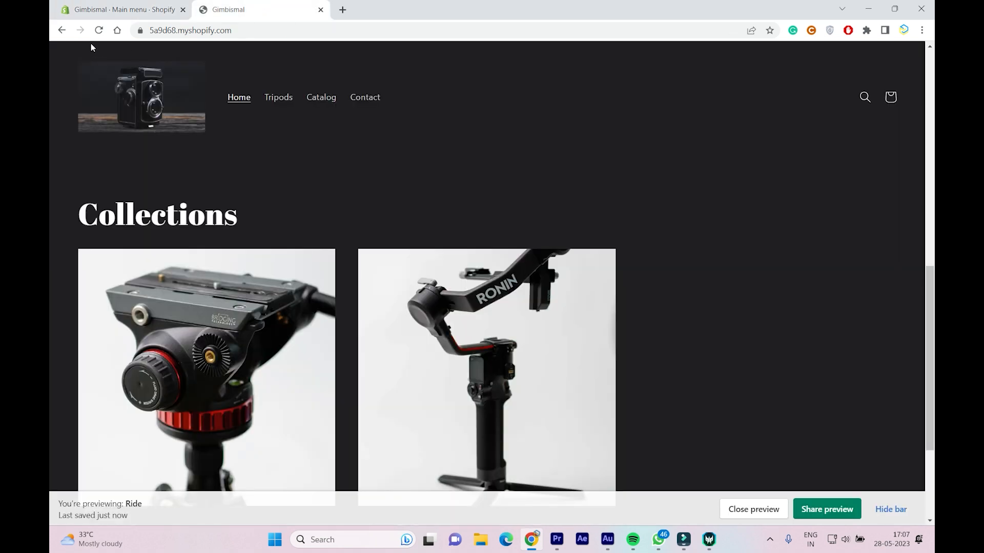
{"action": "left_click", "coordinate": [98, 29]}
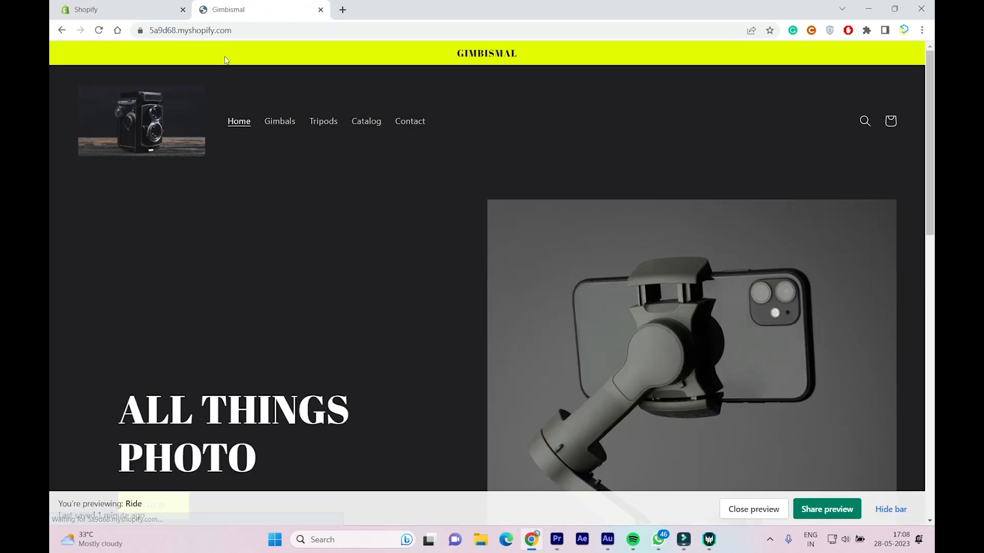
{"action": "left_click", "coordinate": [279, 129]}
{"action": "left_click", "coordinate": [326, 126]}
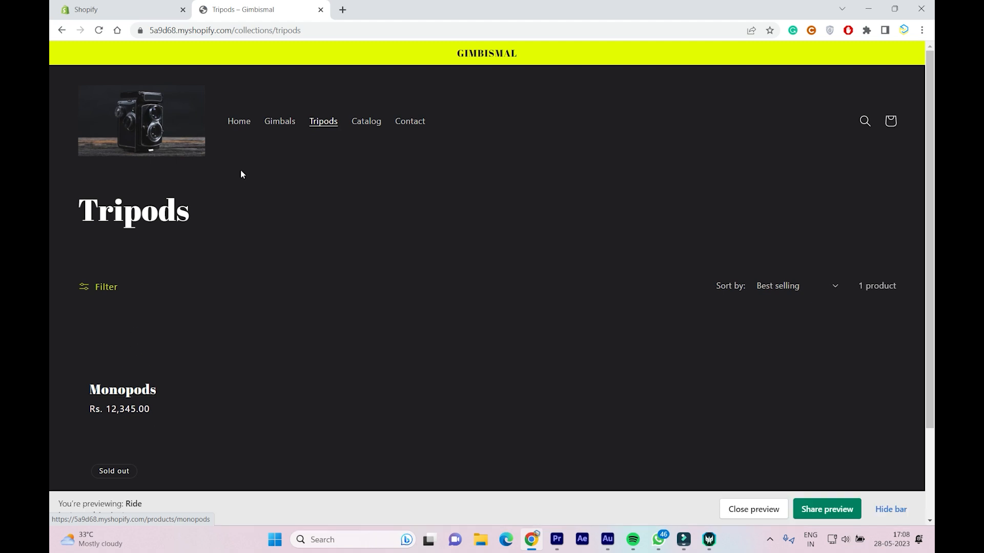
- Check the saved menus in the admin, then examine the storefront's Tripods page and the home page's header and Collections section
{"action": "left_click", "coordinate": [169, 5]}
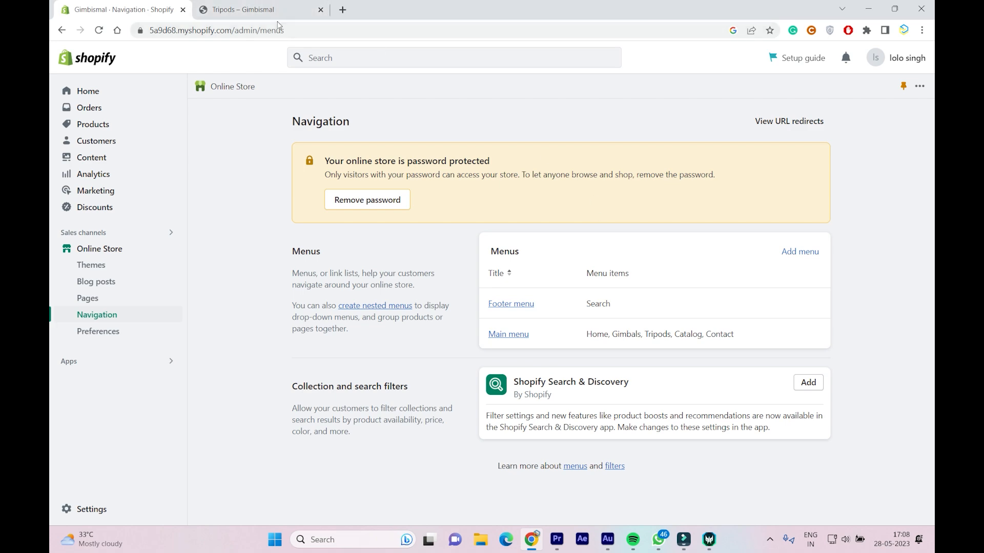
{"action": "left_click", "coordinate": [266, 10]}
{"action": "scroll", "coordinate": [307, 133], "scroll_direction": "down", "scroll_amount": 2}
{"action": "scroll", "coordinate": [333, 156], "scroll_direction": "up", "scroll_amount": 2}
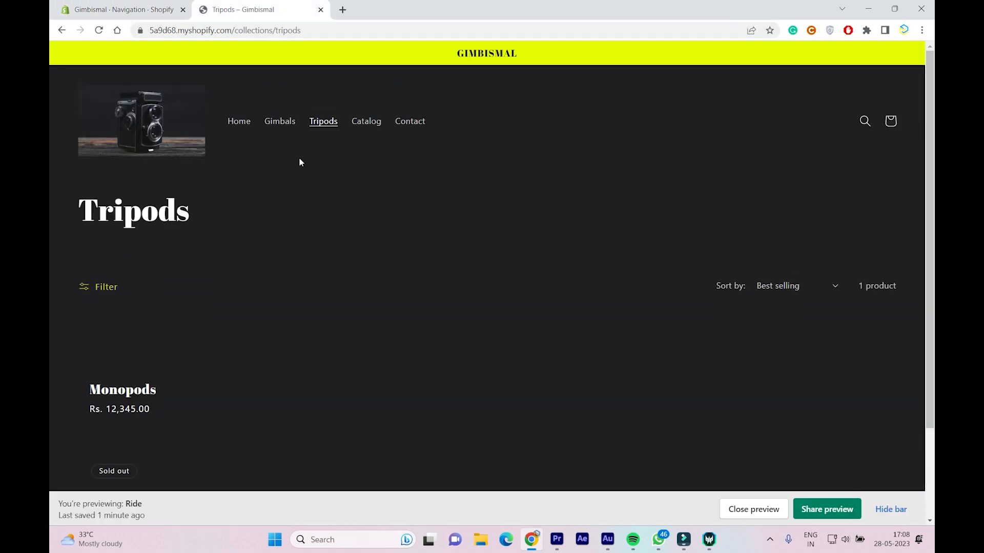
{"action": "left_click", "coordinate": [238, 124]}
{"action": "scroll", "coordinate": [543, 239], "scroll_direction": "down", "scroll_amount": 10}
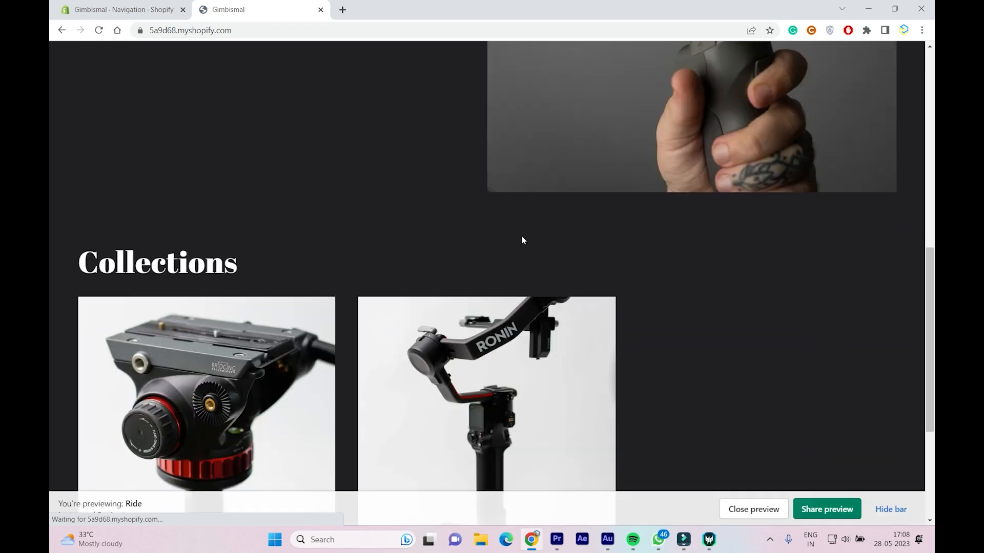
{"action": "scroll", "coordinate": [285, 148], "scroll_direction": "up", "scroll_amount": 5}
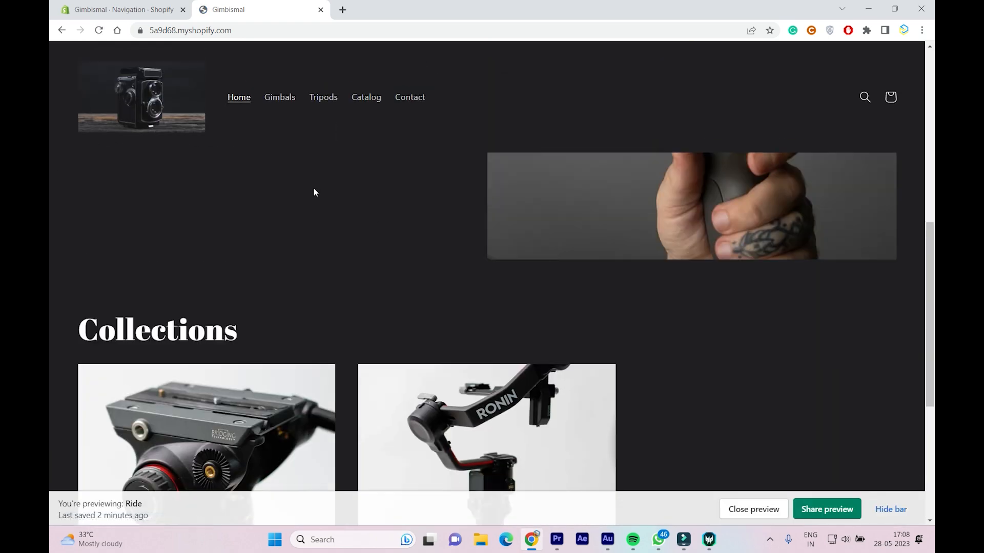
{"action": "scroll", "coordinate": [325, 198], "scroll_direction": "down", "scroll_amount": 5}
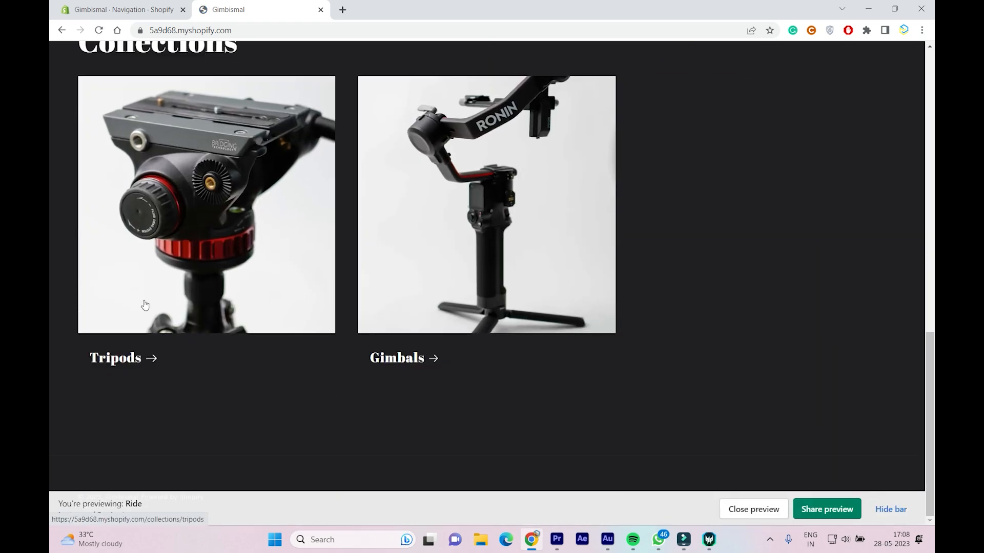
- Return to the Shopify admin and open the current Ride theme for customization from the themes page
{"action": "left_click", "coordinate": [118, 5]}
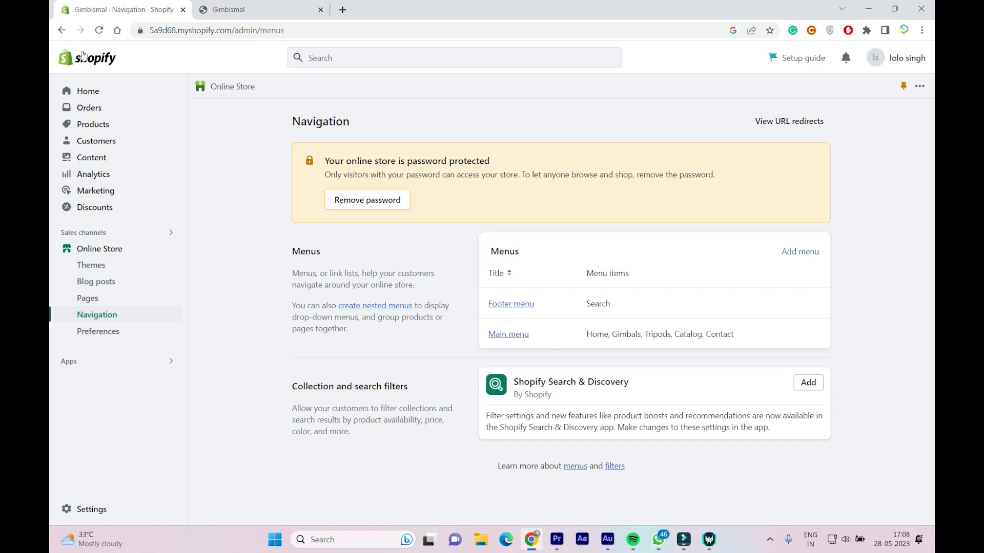
{"action": "left_click", "coordinate": [92, 265]}
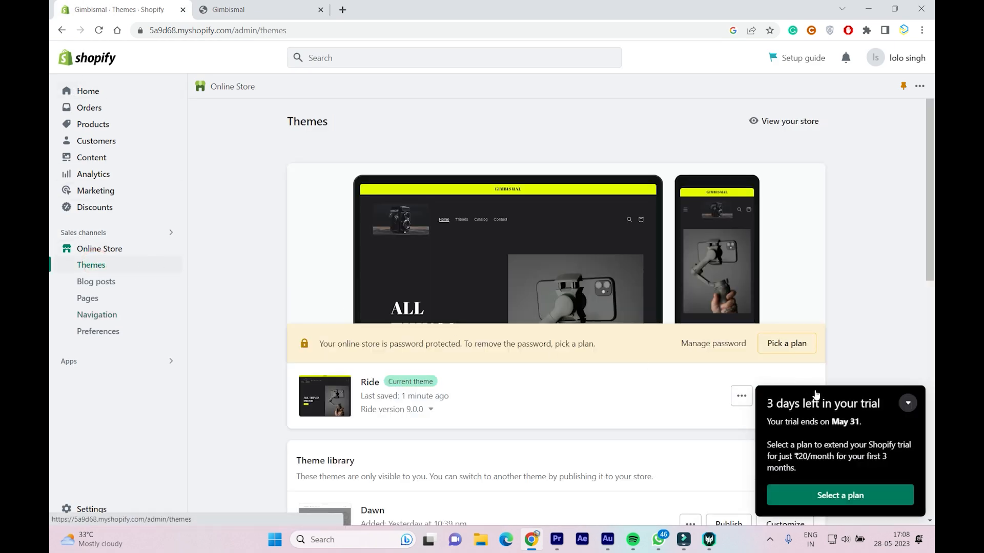
{"action": "scroll", "coordinate": [815, 395], "scroll_direction": "down", "scroll_amount": 3}
{"action": "left_click", "coordinate": [774, 220]}
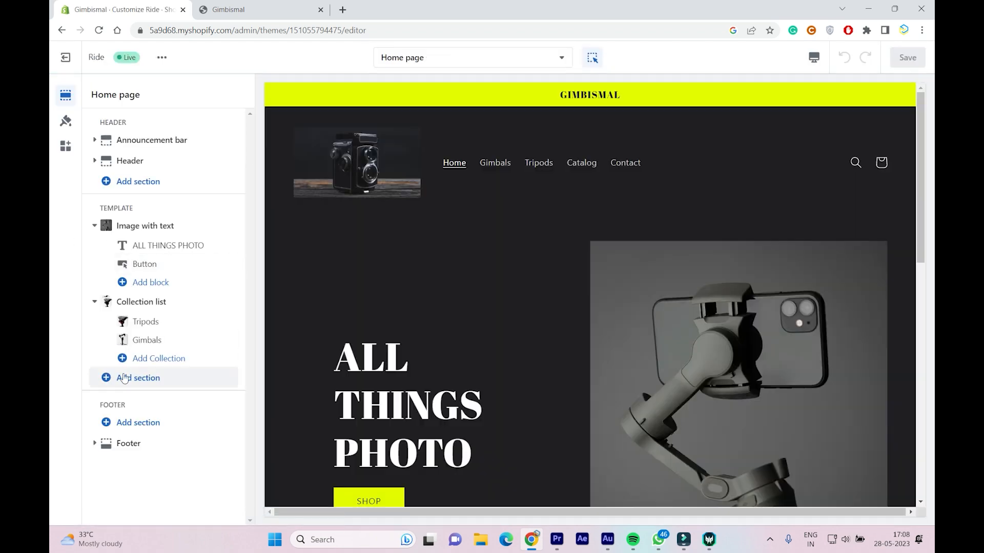
- Review the sections that can be added to the home page template, then open the Footer section and examine its settings
{"action": "left_click", "coordinate": [135, 382]}
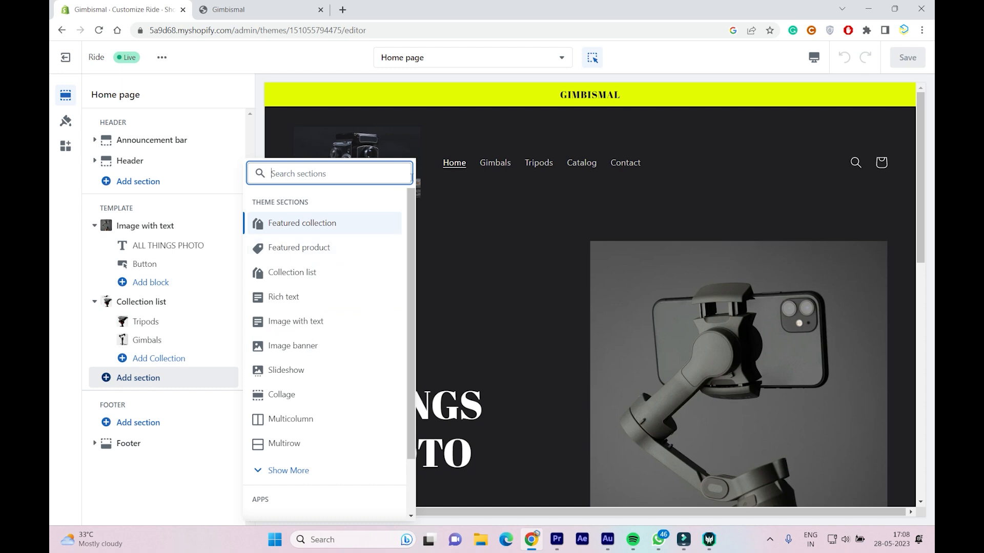
{"action": "scroll", "coordinate": [519, 226], "scroll_direction": "down", "scroll_amount": 10}
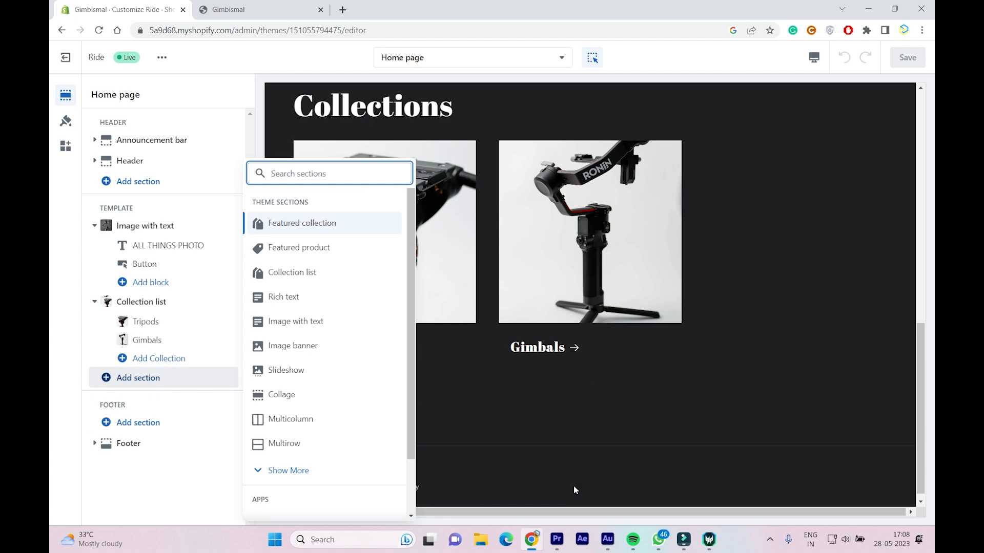
{"action": "left_click", "coordinate": [573, 490]}
{"action": "scroll", "coordinate": [176, 302], "scroll_direction": "down", "scroll_amount": 10}
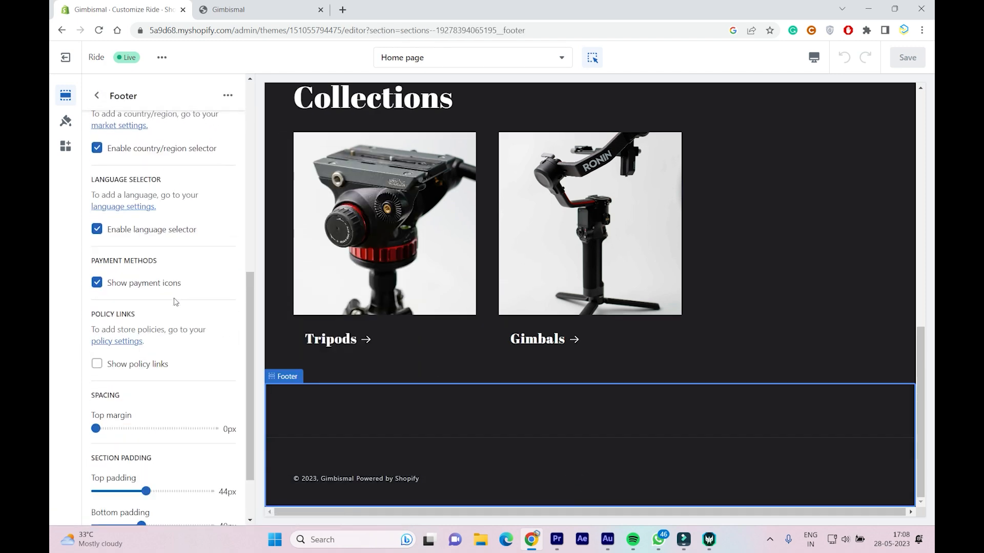